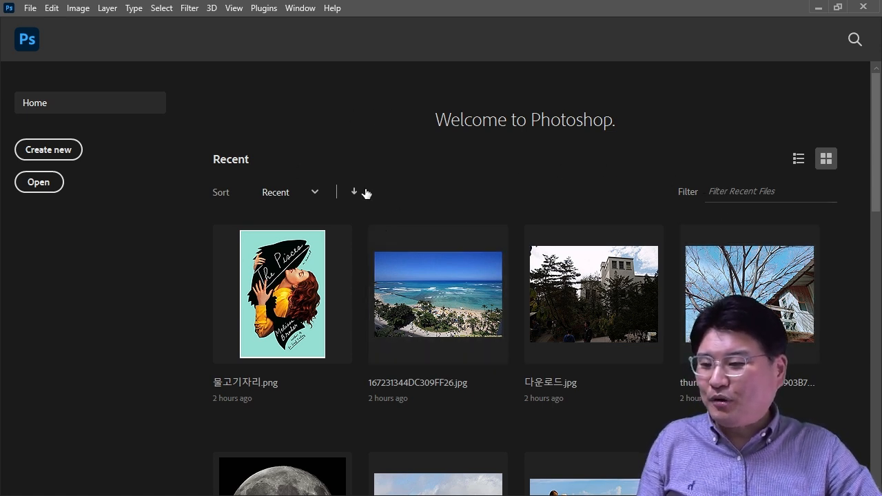
Start a new document and browse the blank presets for Photo, Print, Film & Video and Web
left_click(49, 151)
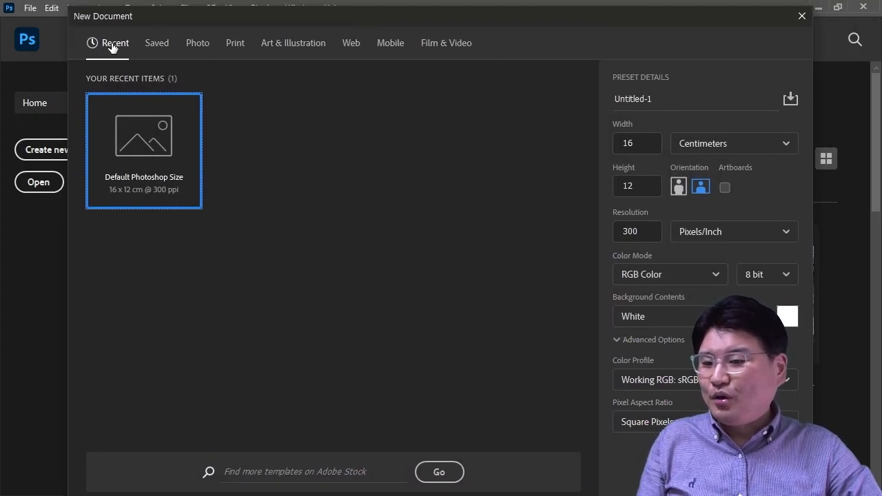
left_click(201, 48)
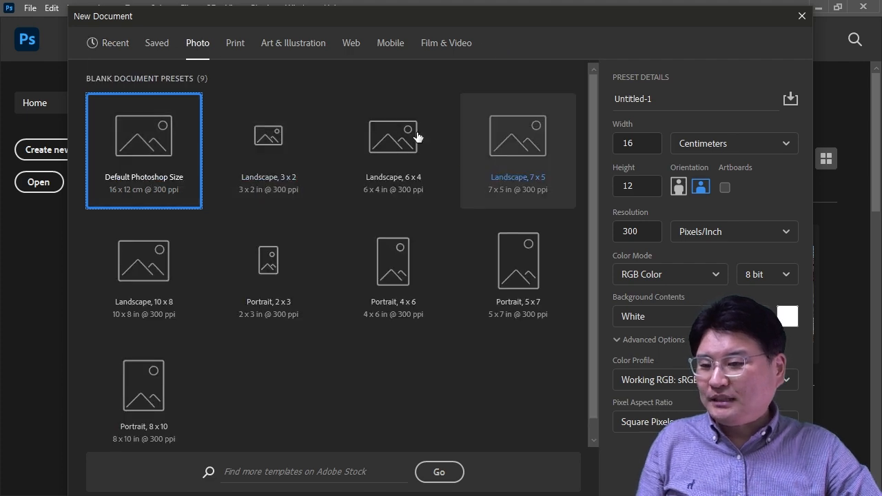
left_click(238, 46)
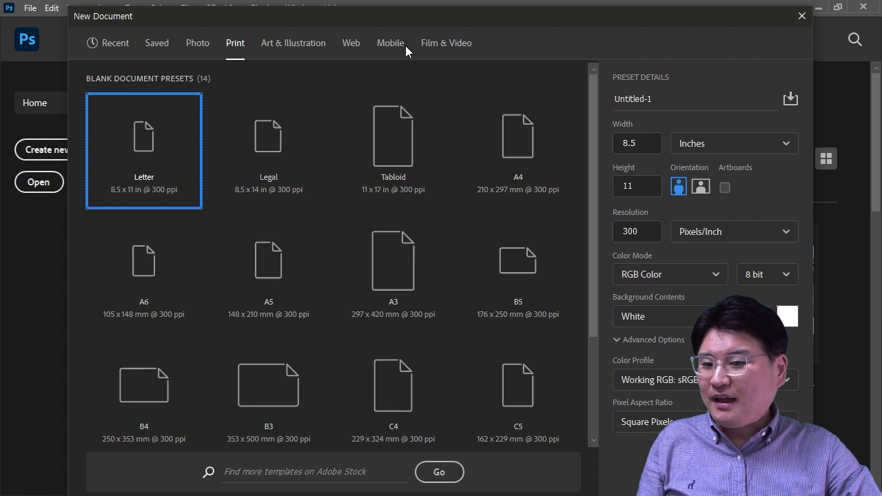
left_click(463, 47)
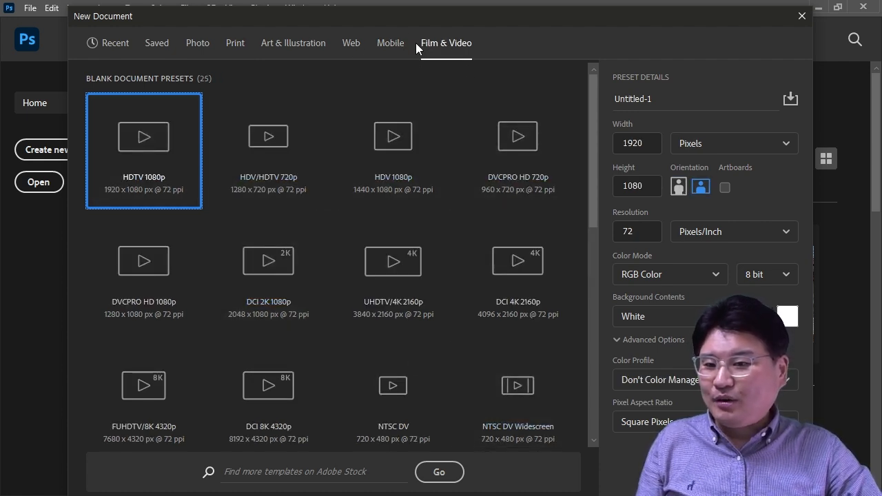
left_click(366, 44)
left_click(353, 43)
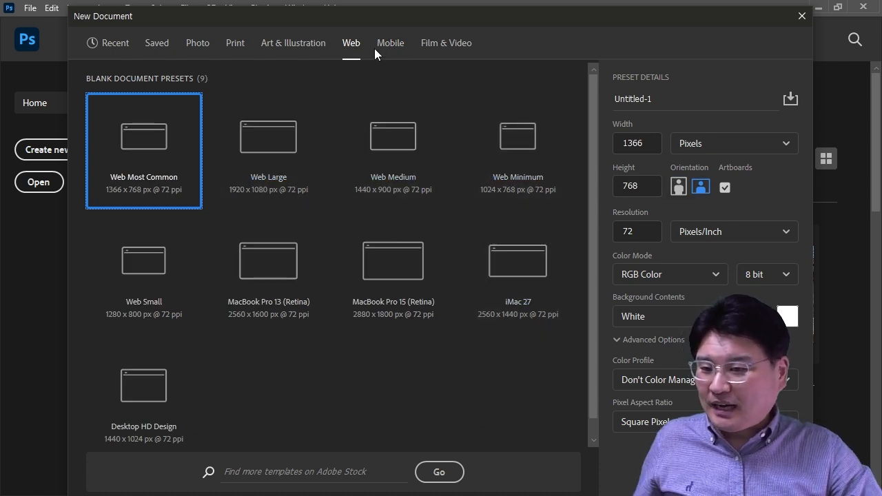
Examine the A4 print preset's resolution and its width and height in pixels, and cancel without creating a document
left_click(233, 44)
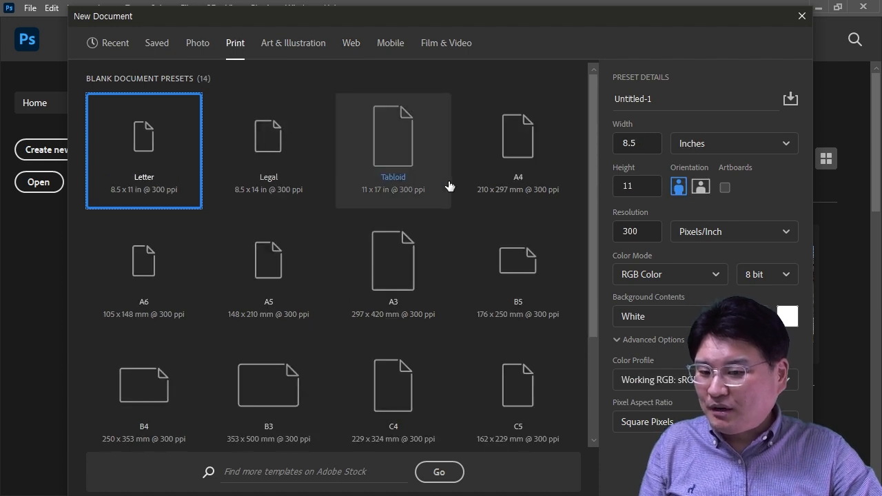
left_click(528, 149)
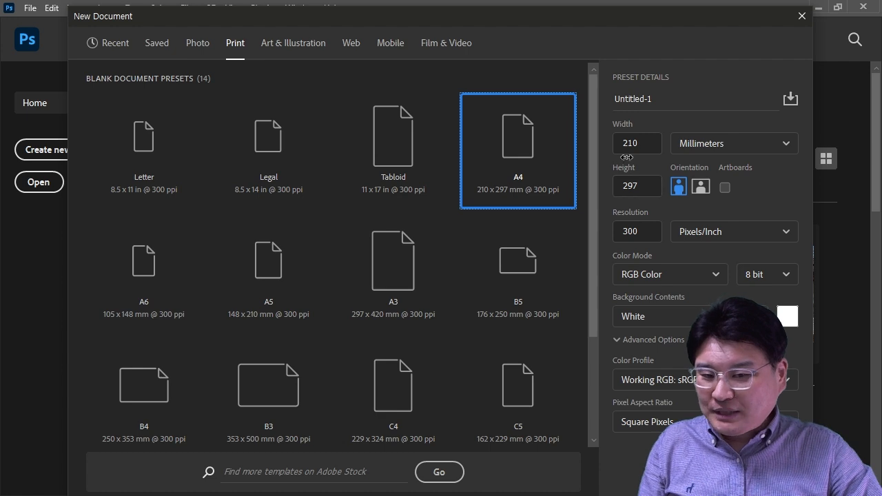
left_click_drag(643, 231, 613, 231)
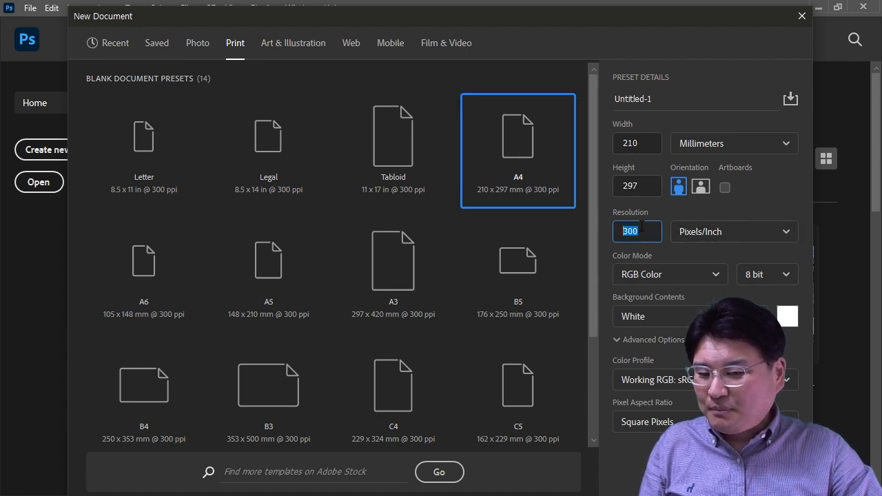
left_click(710, 143)
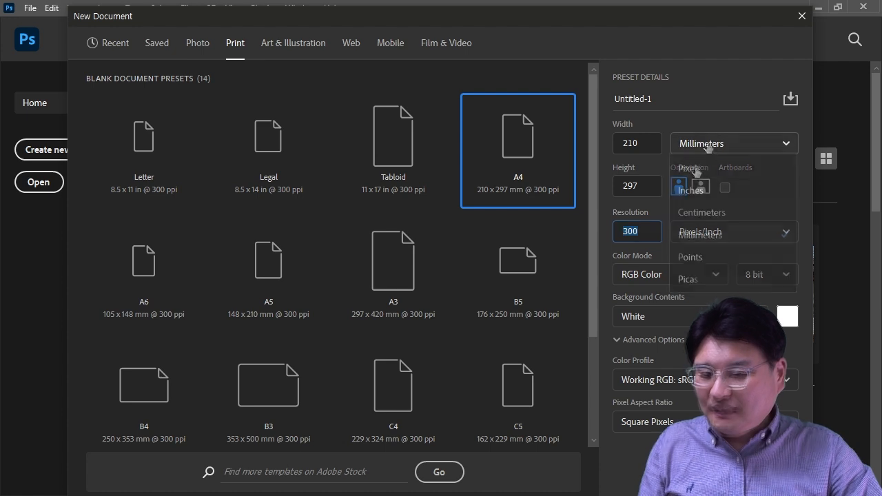
left_click(693, 169)
left_click_drag(650, 149, 606, 147)
left_click_drag(648, 191, 609, 194)
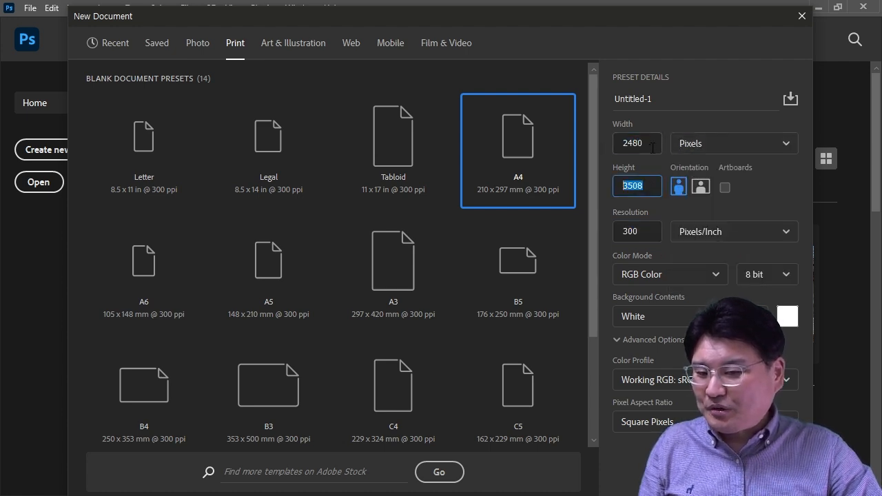
left_click_drag(652, 147, 623, 146)
left_click_drag(652, 185, 620, 185)
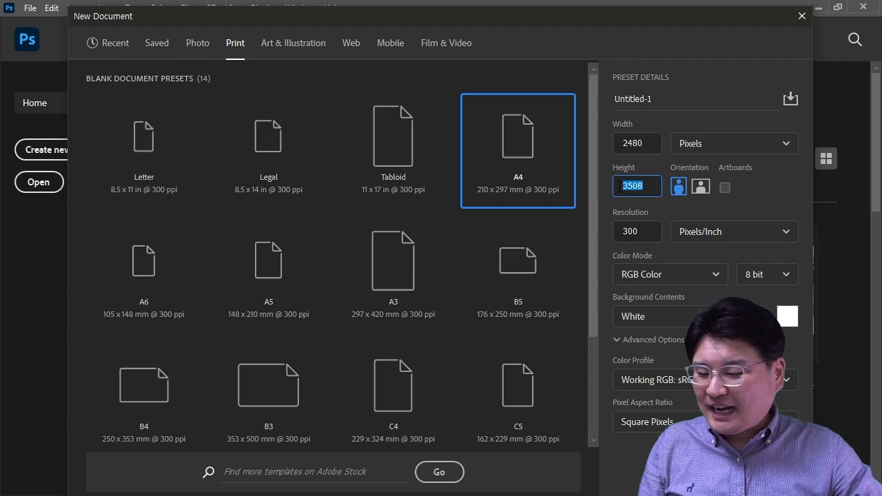
key("Escape")
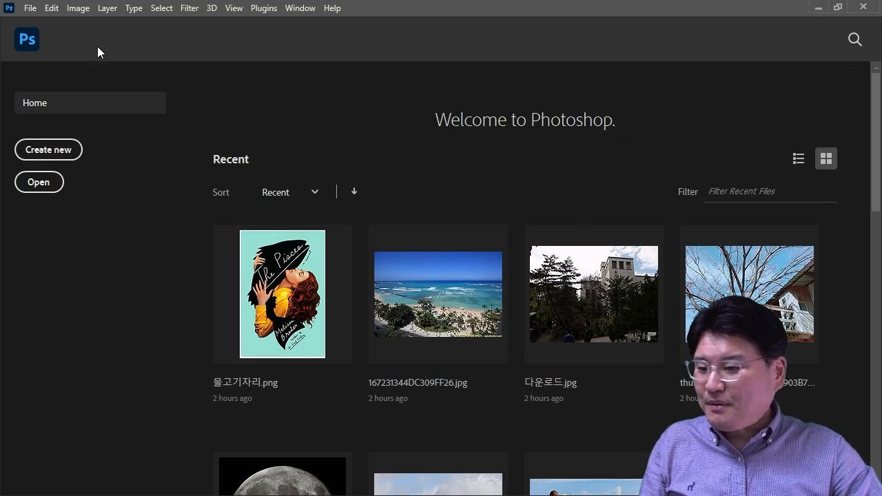
Open the existing landscape photo EFHTcgOVUAAl4fo.jpg
left_click(39, 184)
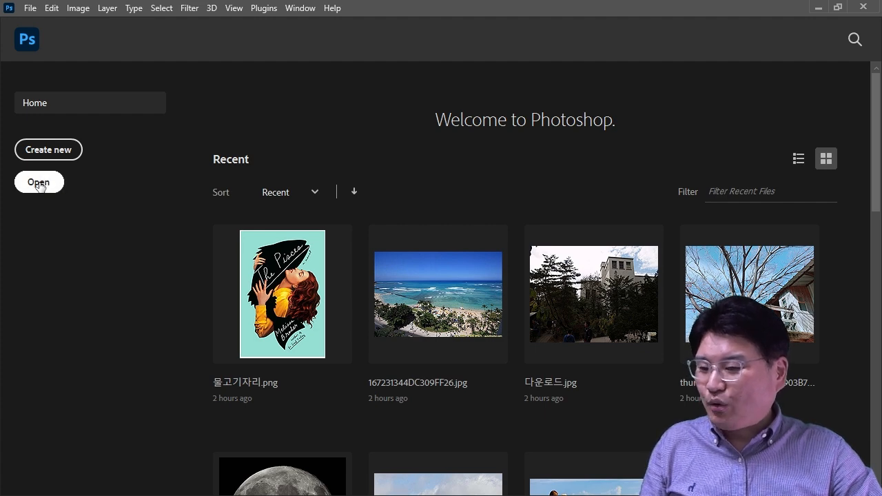
double_click(408, 119)
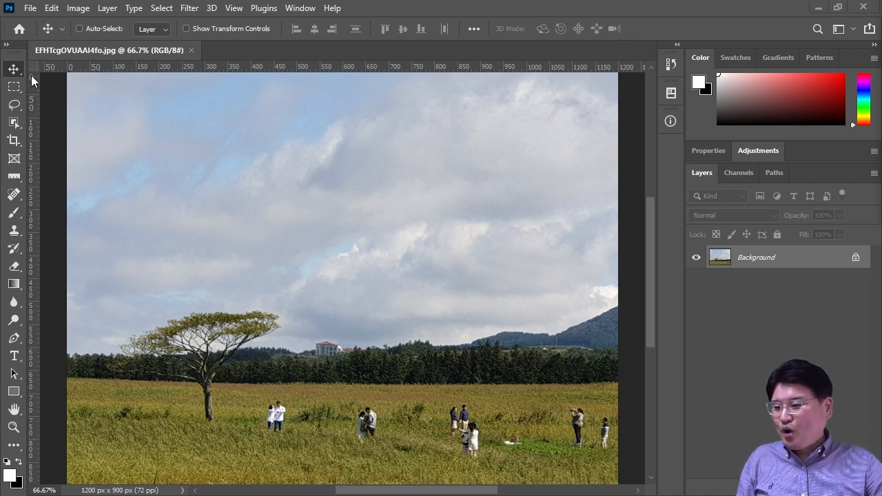
Switch through the editing tools from Object Selection to Clone Stamp to examine the options each one offers
left_click(13, 123)
left_click(14, 141)
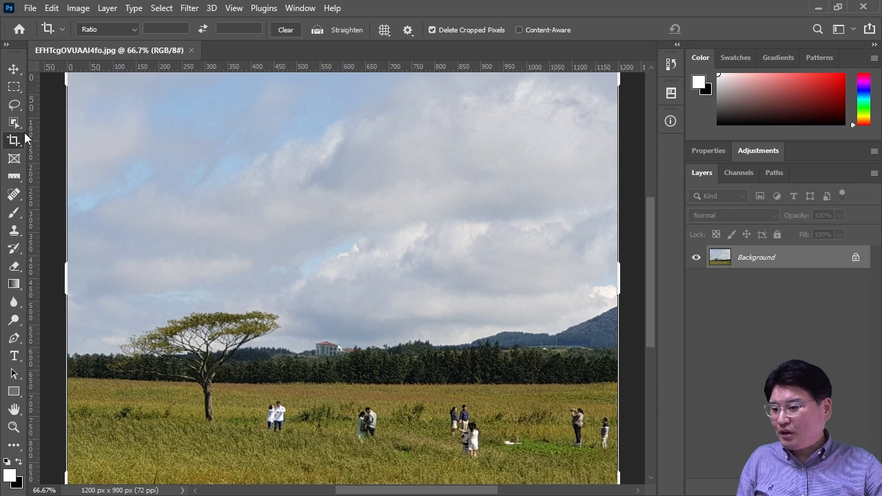
left_click(14, 158)
left_click(14, 177)
left_click(14, 194)
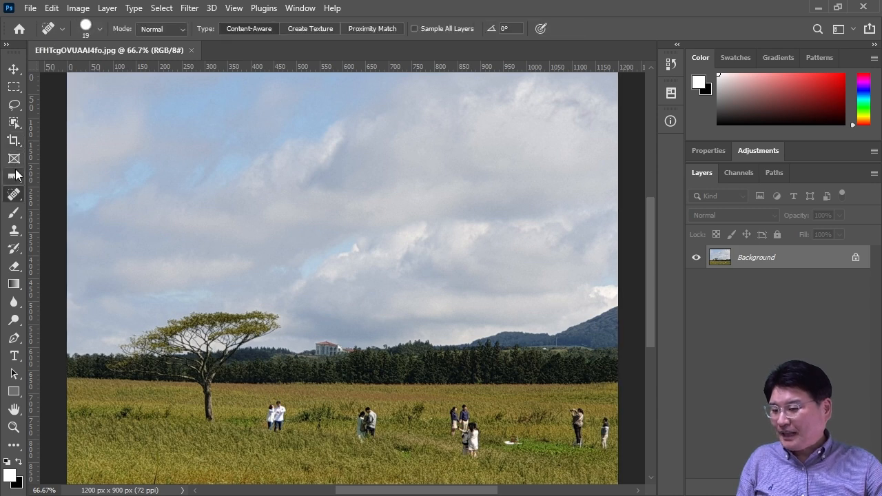
left_click(14, 176)
left_click(13, 213)
left_click(14, 231)
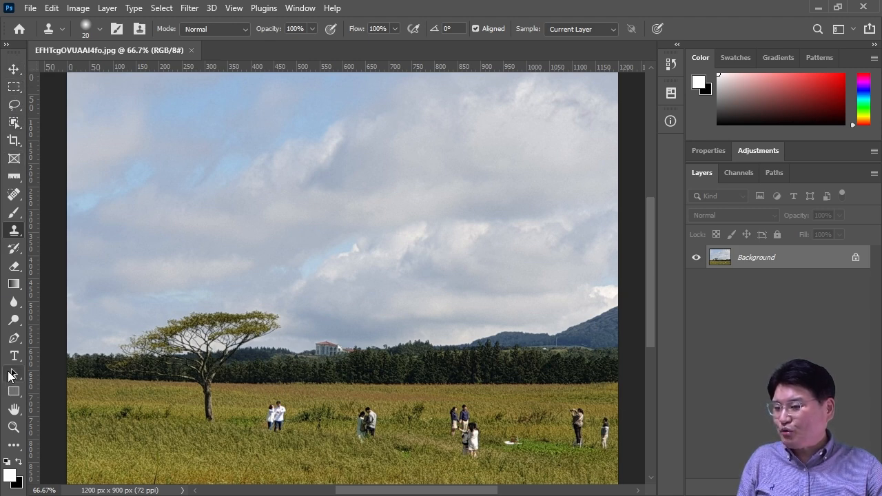
Compare the options of the Frame, Ruler, Lasso, Object Selection and Crop tools, ending on the Spot Healing Brush
left_click(14, 158)
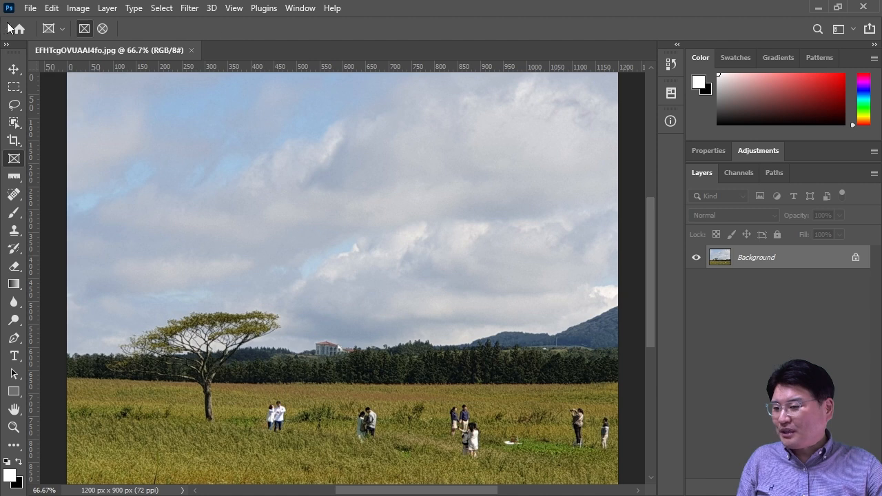
left_click(14, 177)
left_click(12, 196)
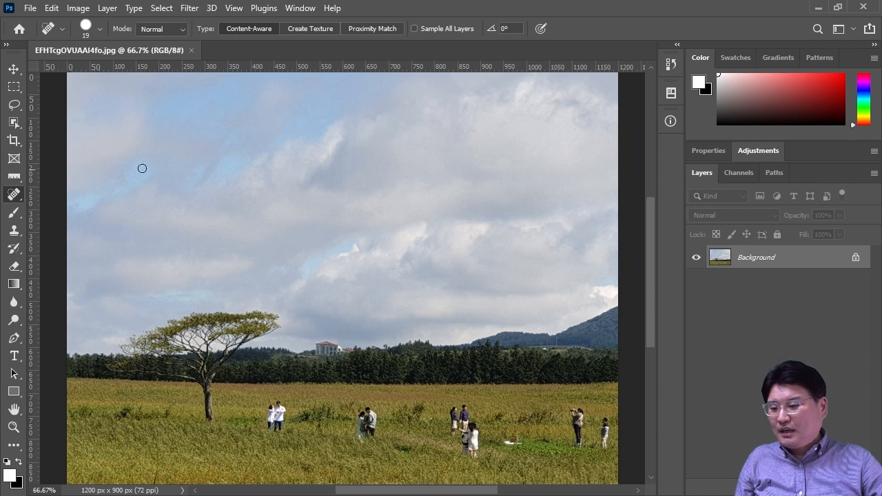
left_click(14, 104)
left_click(14, 122)
left_click(14, 141)
left_click(14, 159)
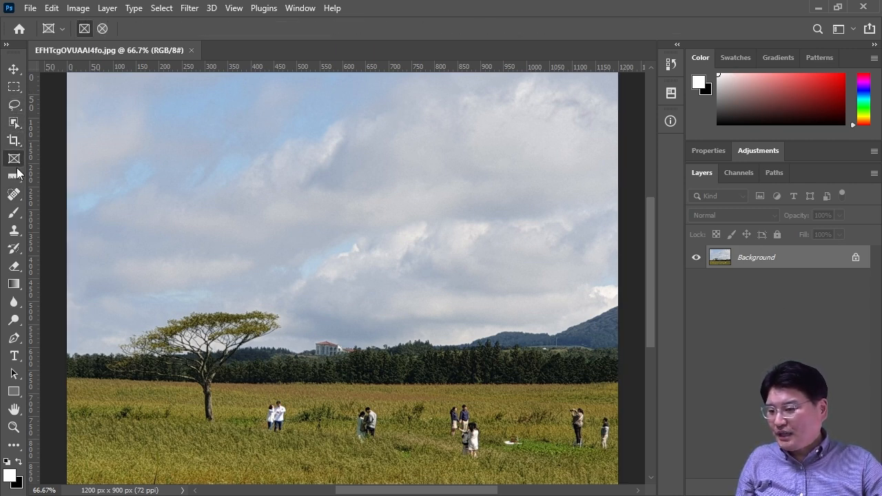
left_click(14, 176)
left_click(14, 194)
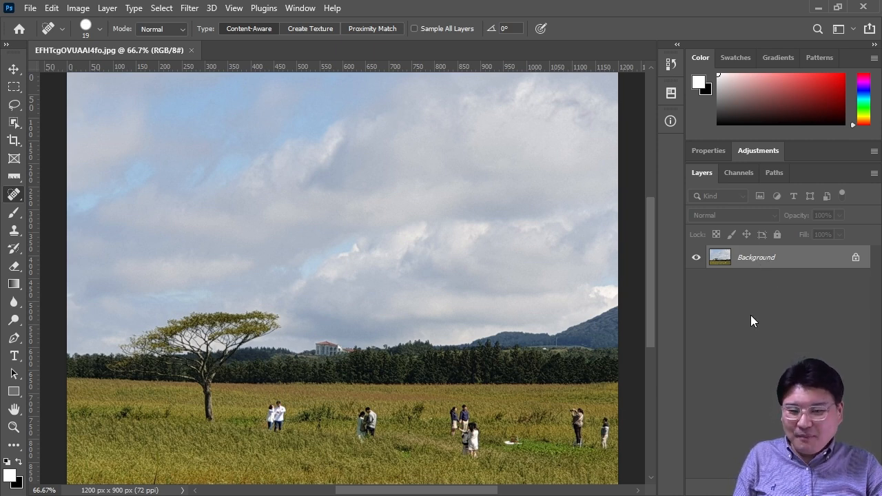
Try resizing the panel dock, and toggle the main dock and the icon column between collapsed and expanded
left_click_drag(682, 173, 730, 168)
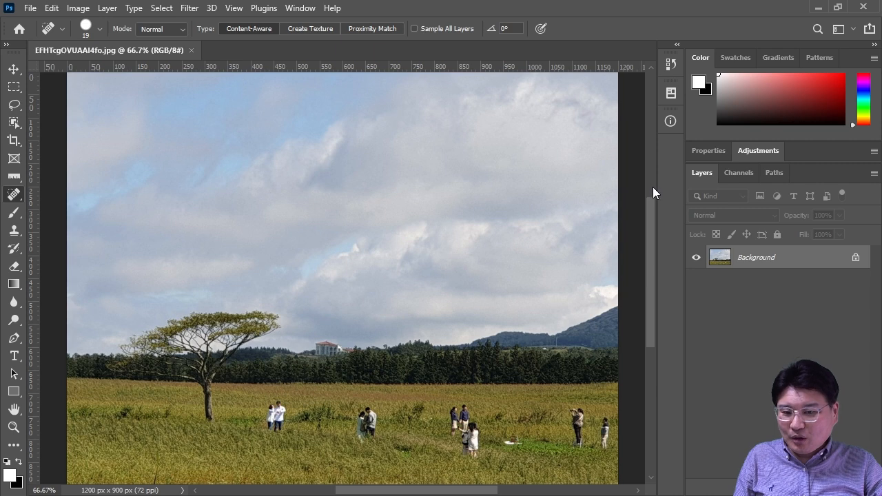
left_click_drag(640, 185, 668, 185)
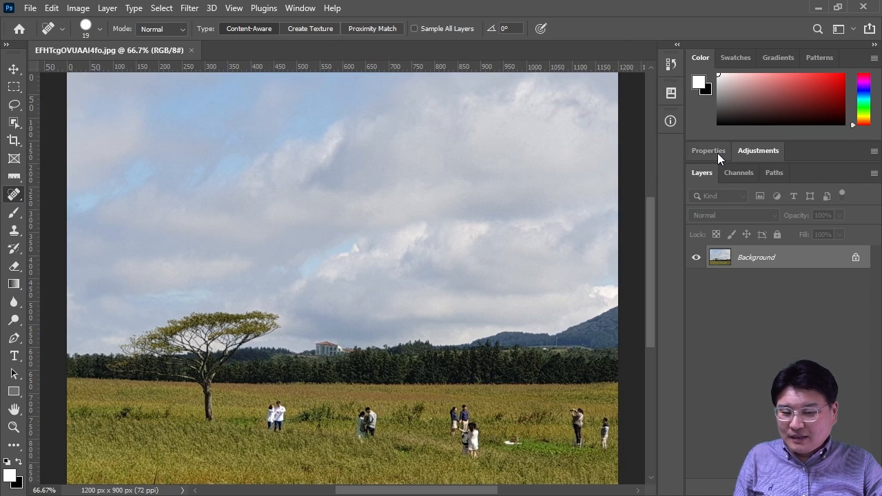
left_click(874, 45)
left_click(874, 46)
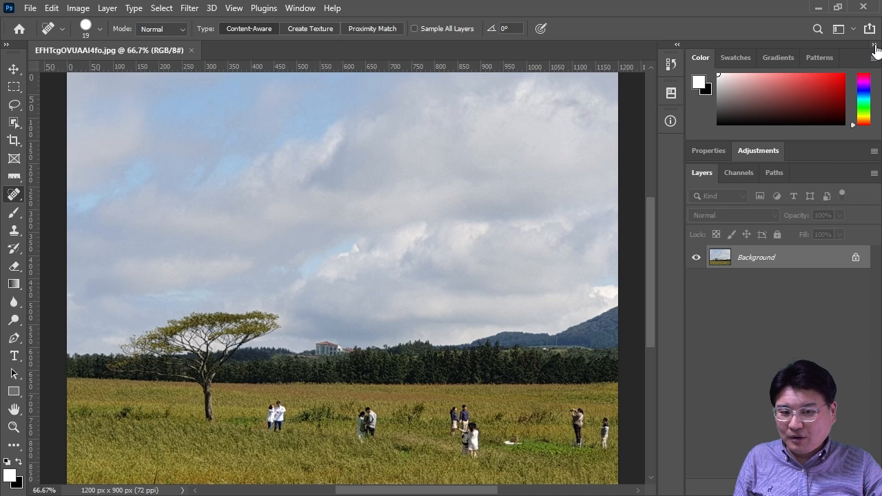
left_click(677, 46)
left_click(678, 45)
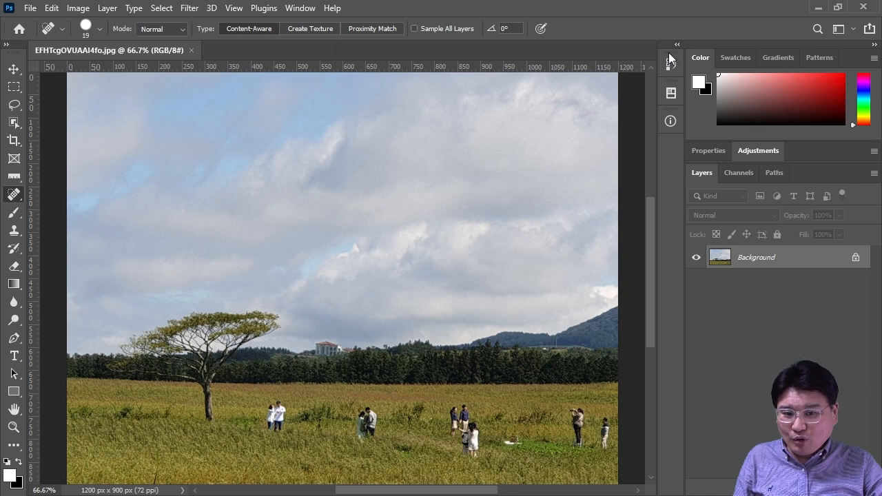
Close the Info, History and remaining collapsed panels to empty the icon column beside the main panel dock
left_click_drag(671, 61, 672, 80)
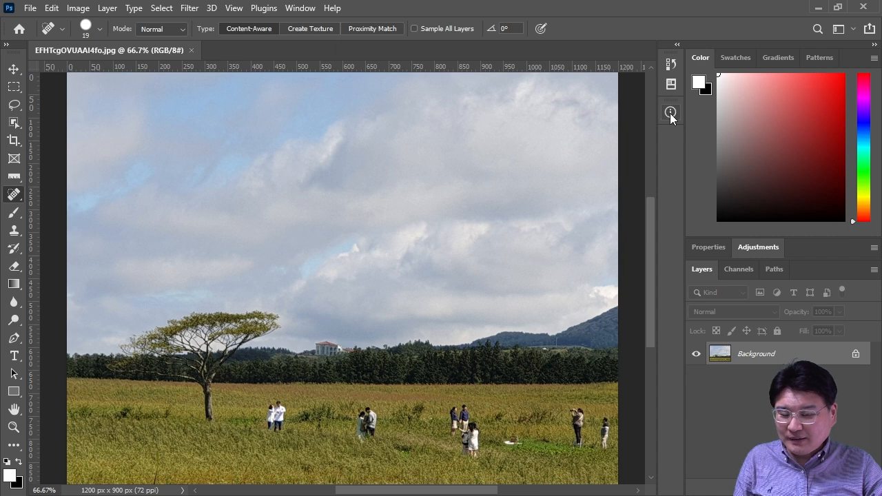
right_click(668, 100)
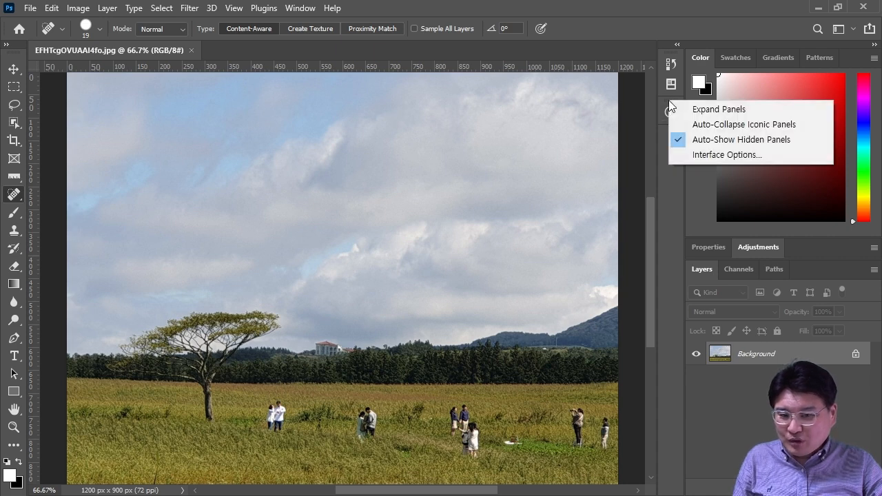
right_click(667, 115)
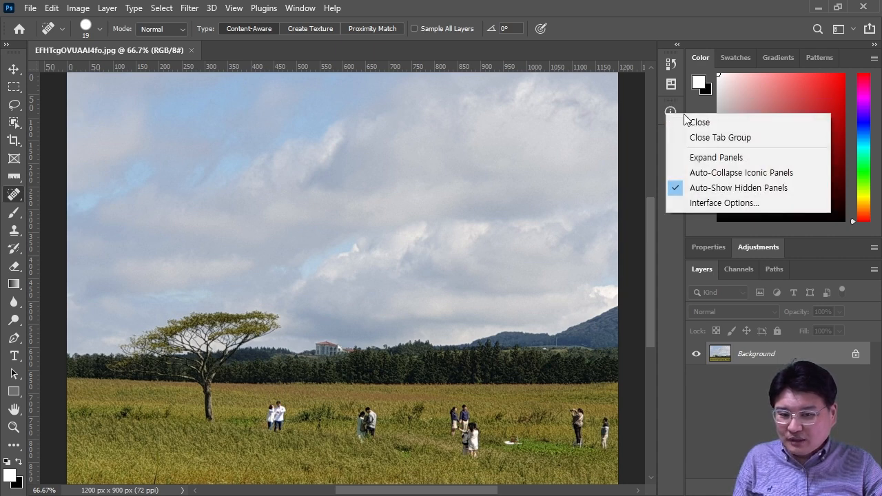
left_click(699, 122)
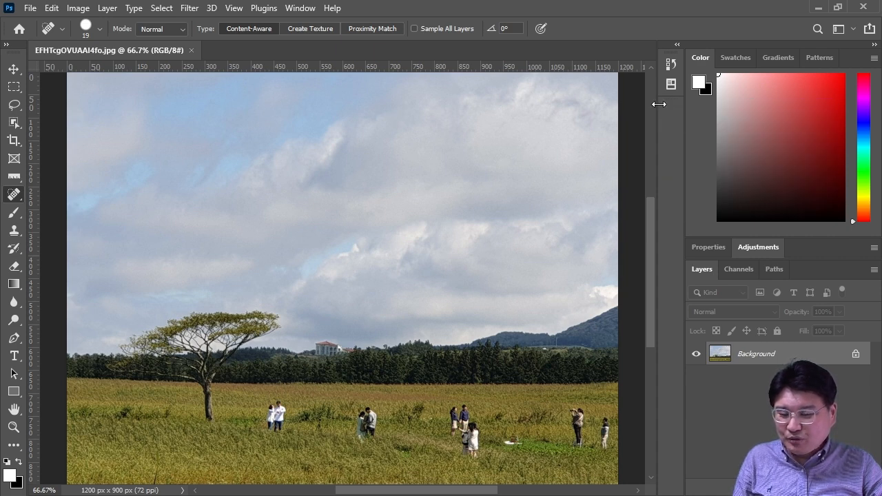
right_click(671, 64)
left_click(707, 71)
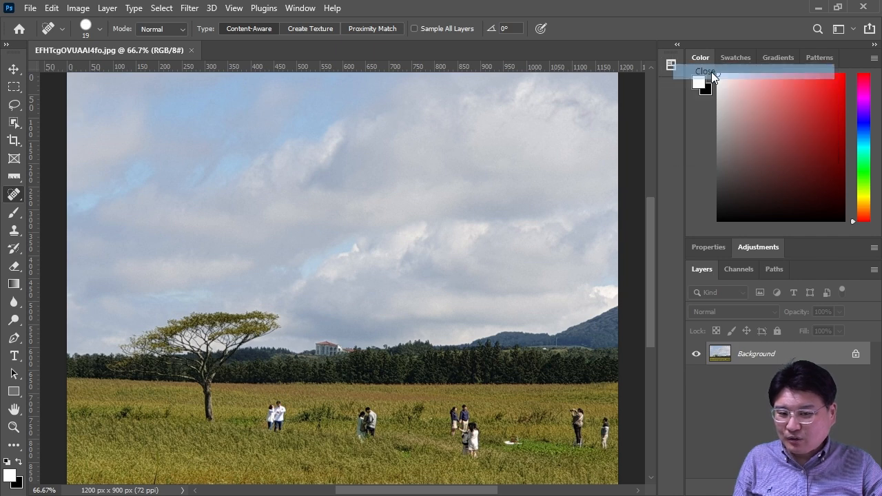
right_click(672, 65)
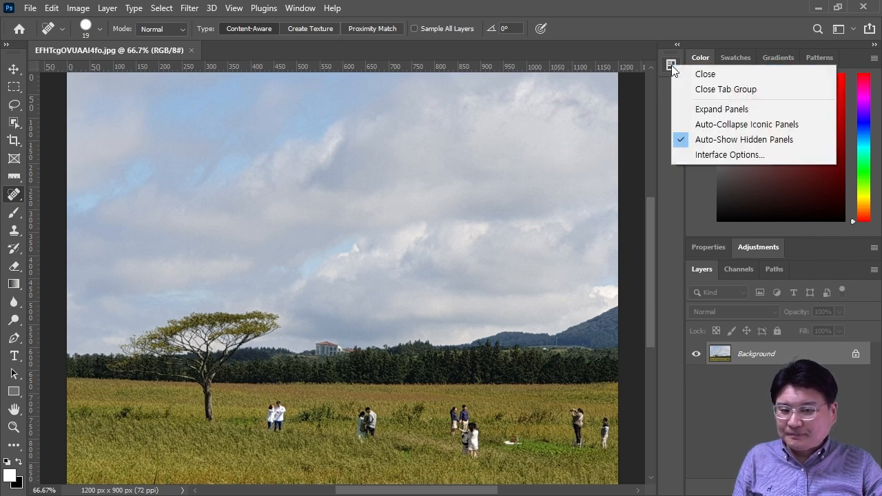
left_click(704, 74)
Look through the list of available panels, including History, without opening any of them
left_click(309, 9)
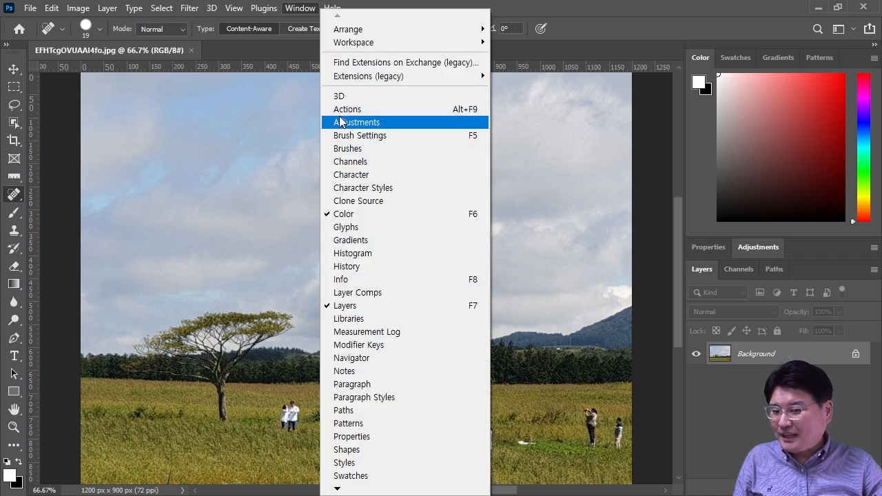
left_click(711, 31)
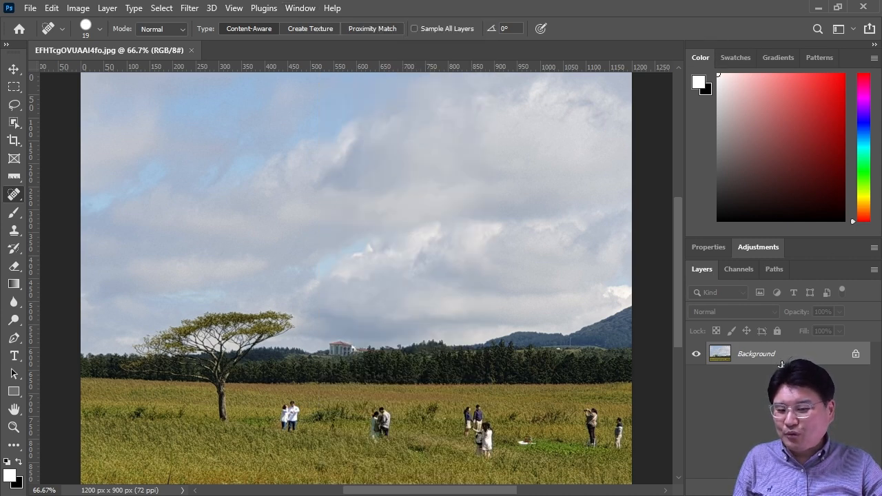
left_click(301, 8)
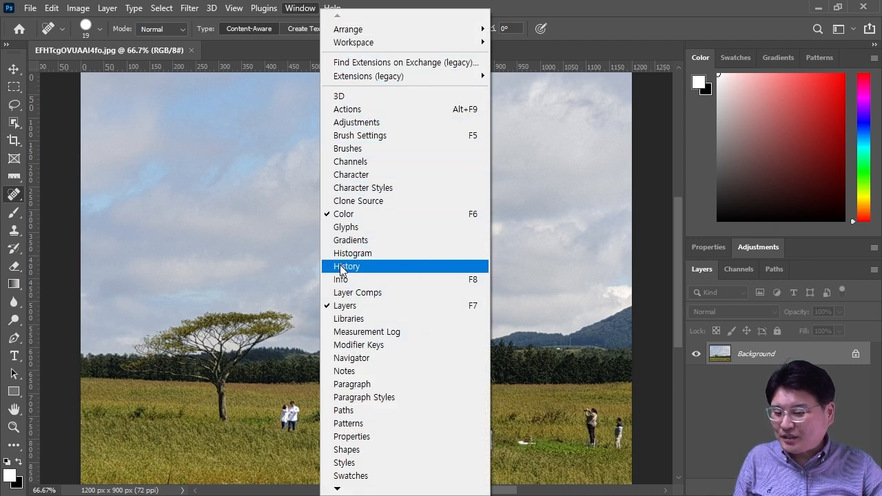
left_click(728, 214)
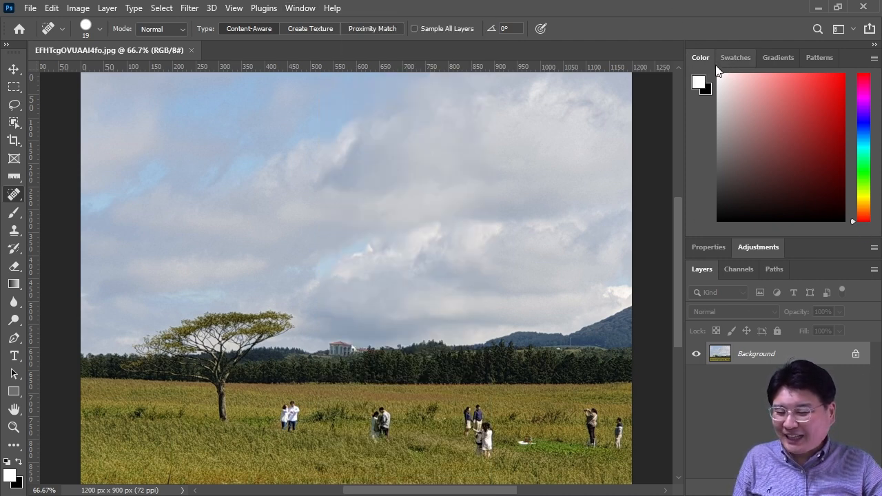
Add the Info panel to the workspace and close it again
left_click(300, 7)
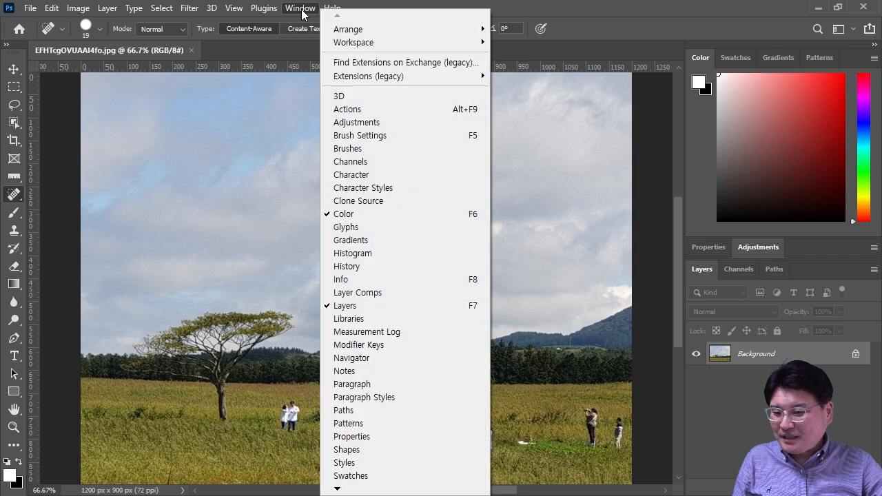
left_click(339, 283)
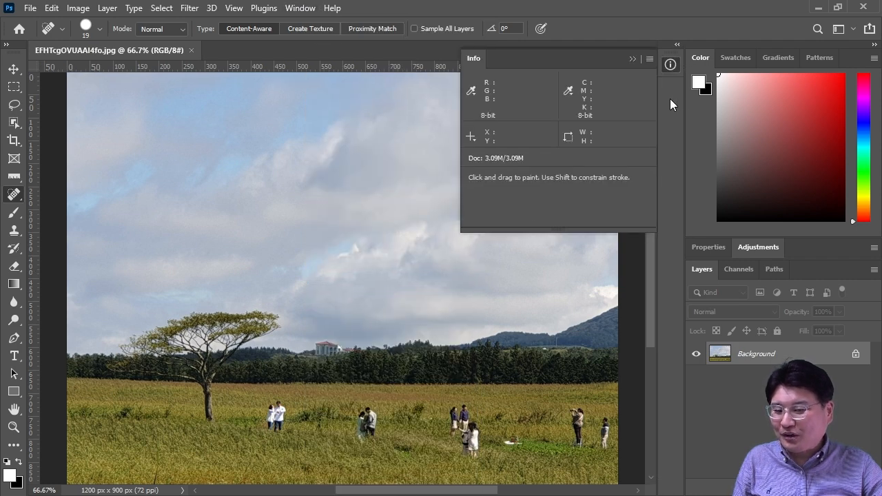
right_click(668, 62)
left_click(700, 70)
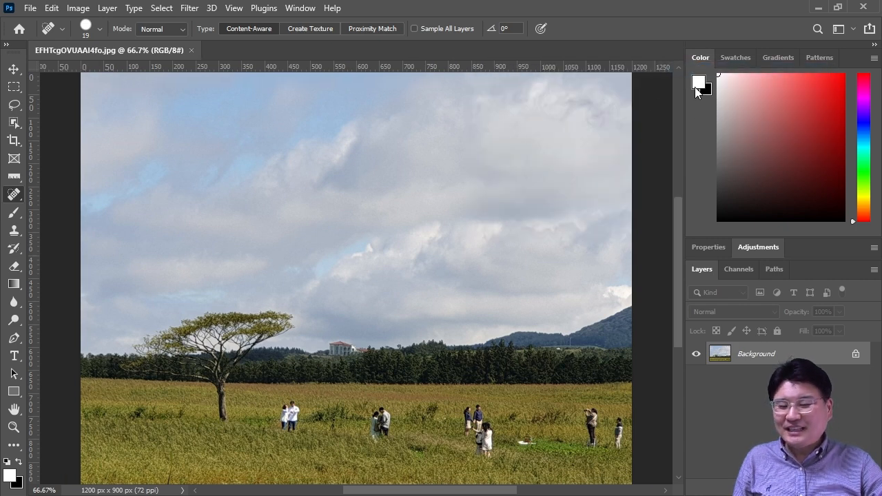
Shorten the Color panel, then show the Info panel and pull it out of the icon column
left_click_drag(755, 238, 768, 101)
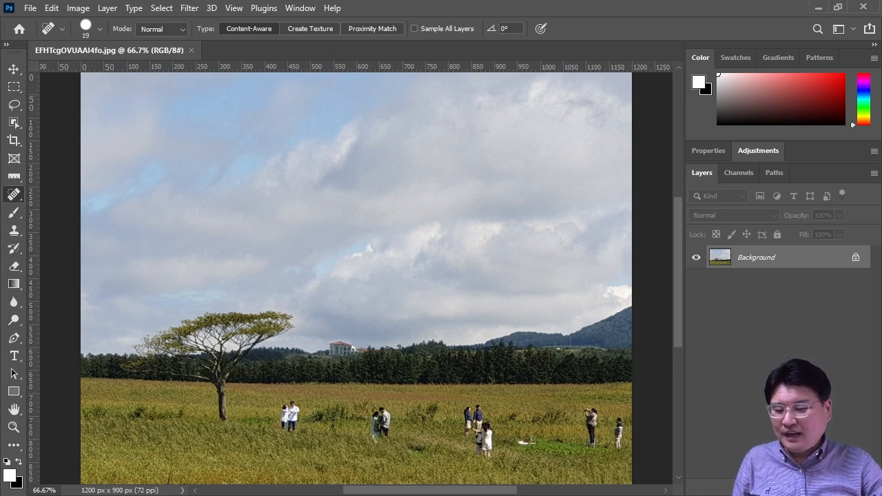
left_click(305, 9)
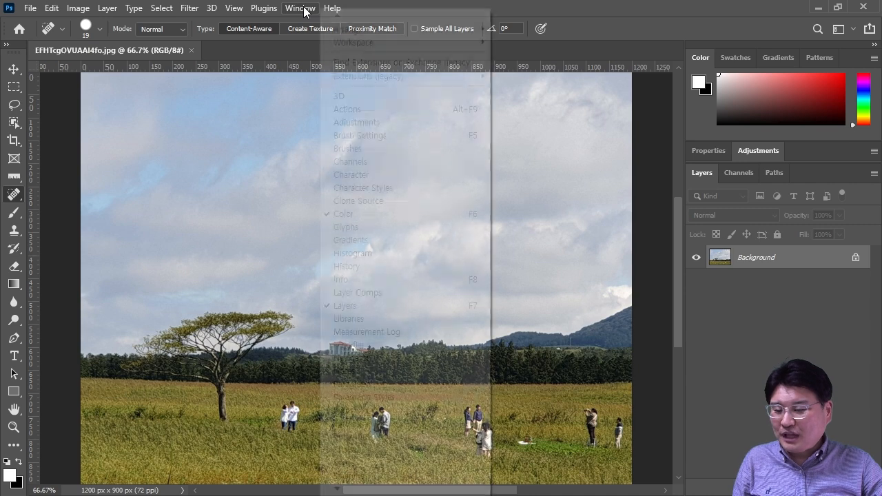
left_click(337, 280)
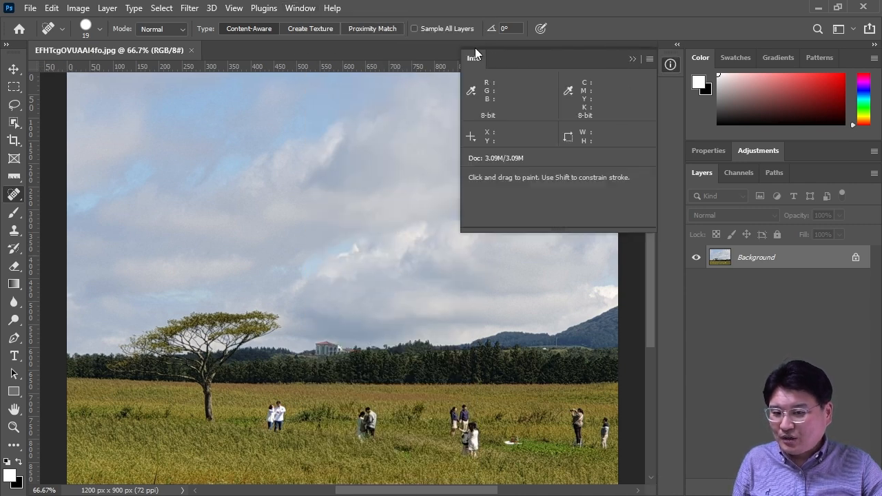
left_click_drag(472, 57, 708, 492)
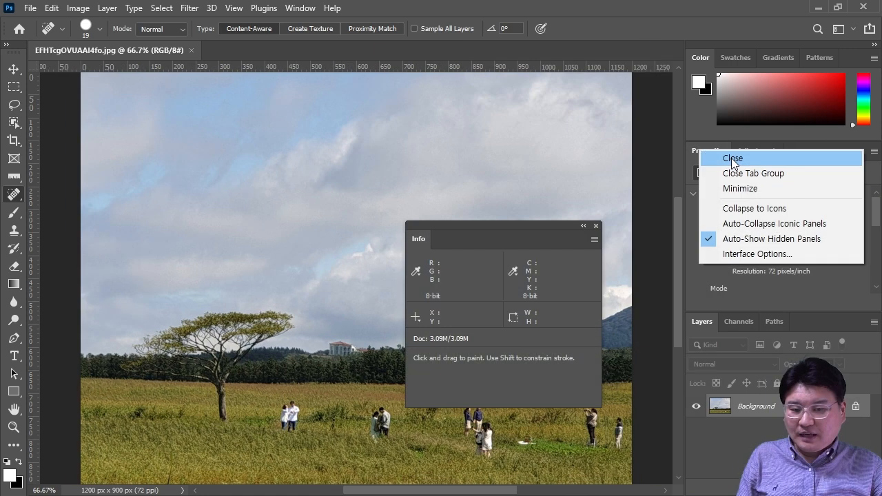
Close the Properties and Adjustments panels, and make the Layers panel slightly taller above the Notes panel
left_click(735, 158)
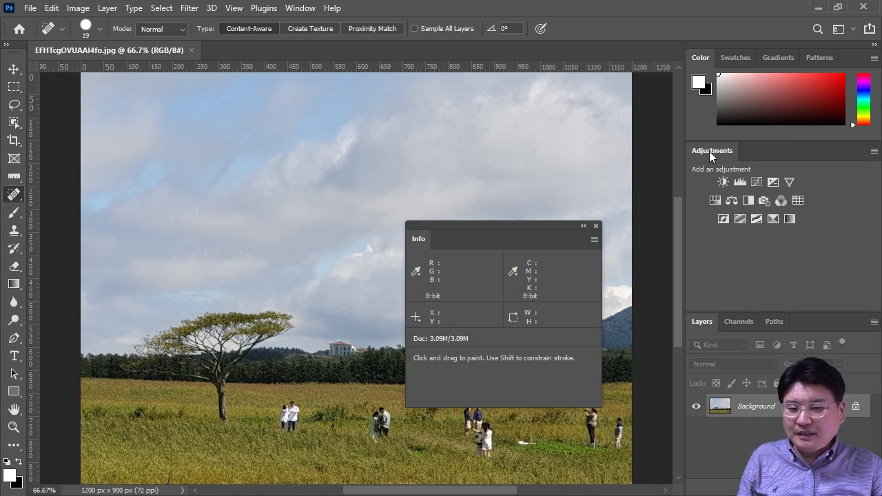
right_click(730, 152)
left_click(739, 158)
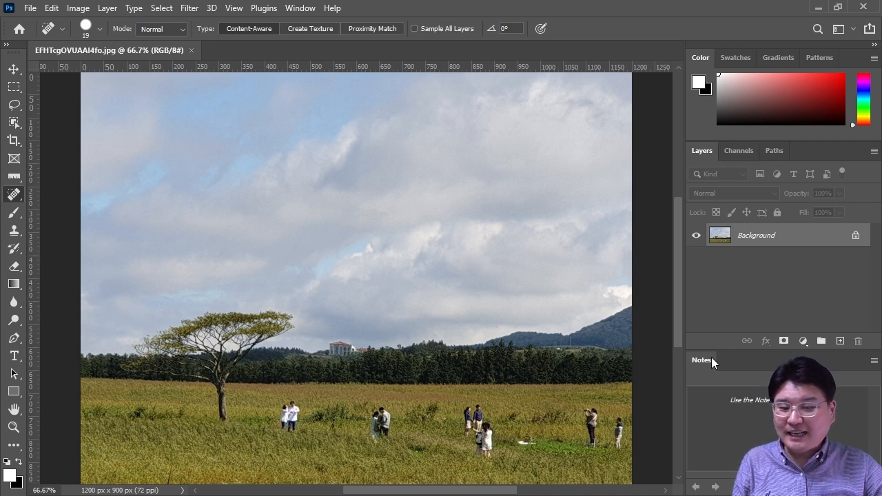
left_click_drag(706, 350, 701, 361)
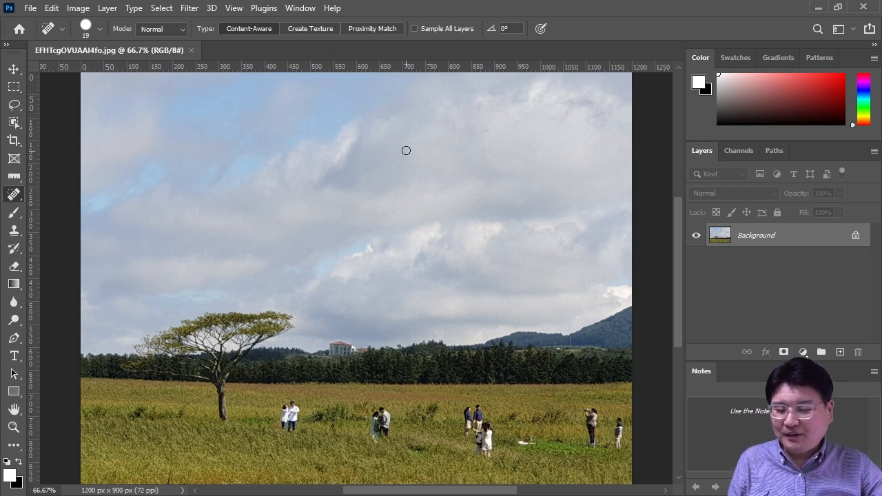
Add a new empty layer and delete the Background layer beneath it
left_click(840, 353)
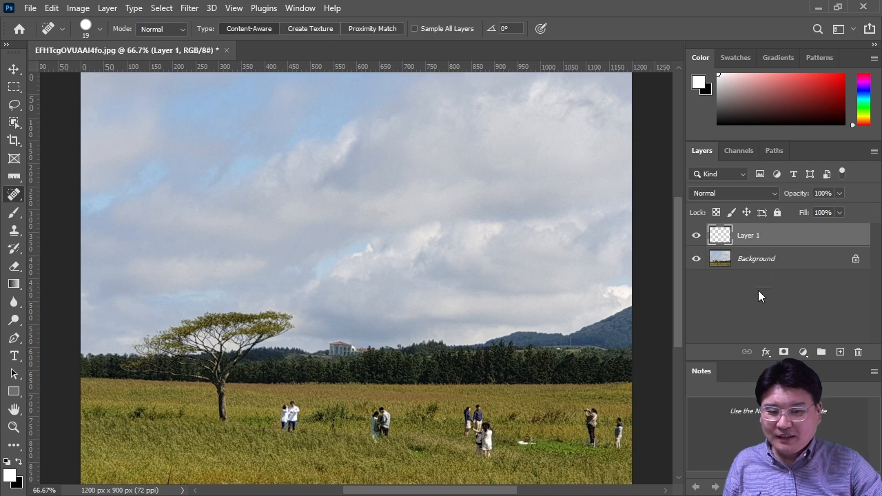
left_click(787, 261)
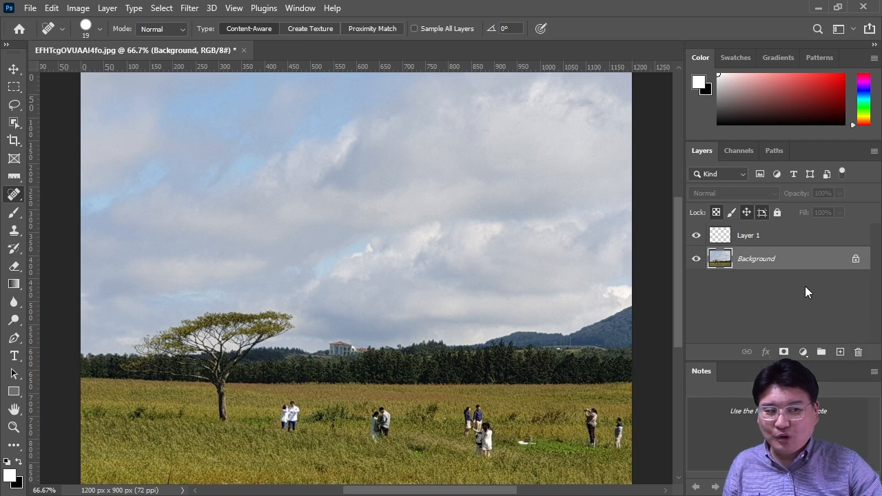
left_click_drag(793, 260, 857, 353)
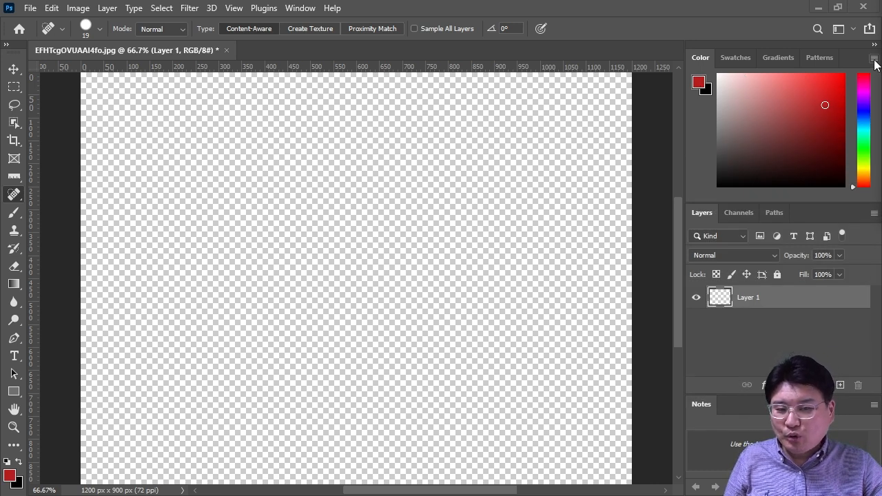
Switch the Color panel to RGB Sliders, try red at 0, and set red, green and blue to 255 for white
left_click(874, 60)
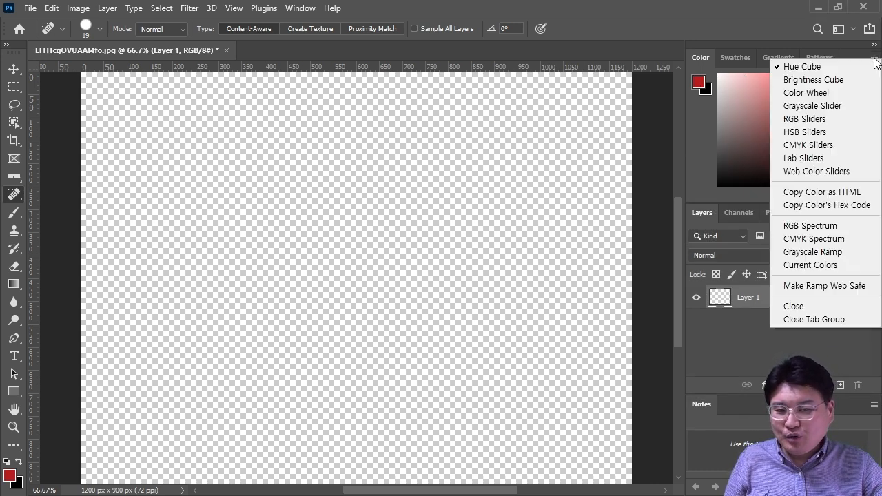
left_click(805, 120)
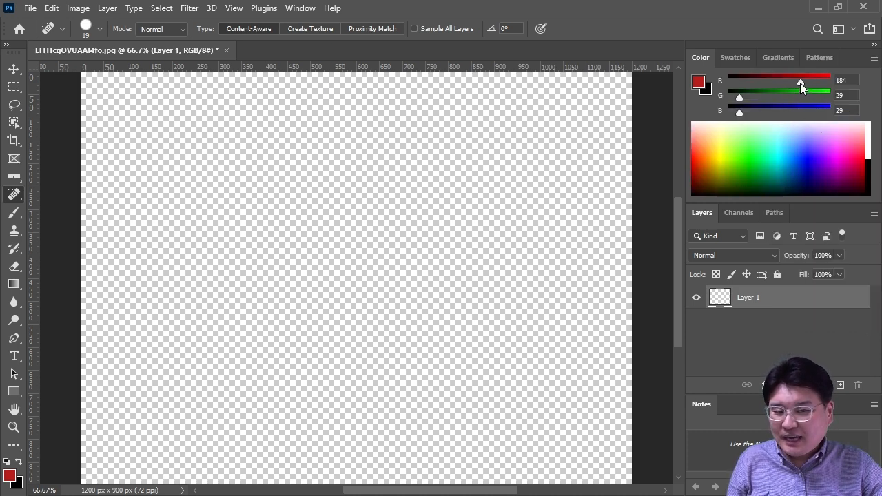
left_click_drag(800, 83, 723, 77)
left_click(845, 80)
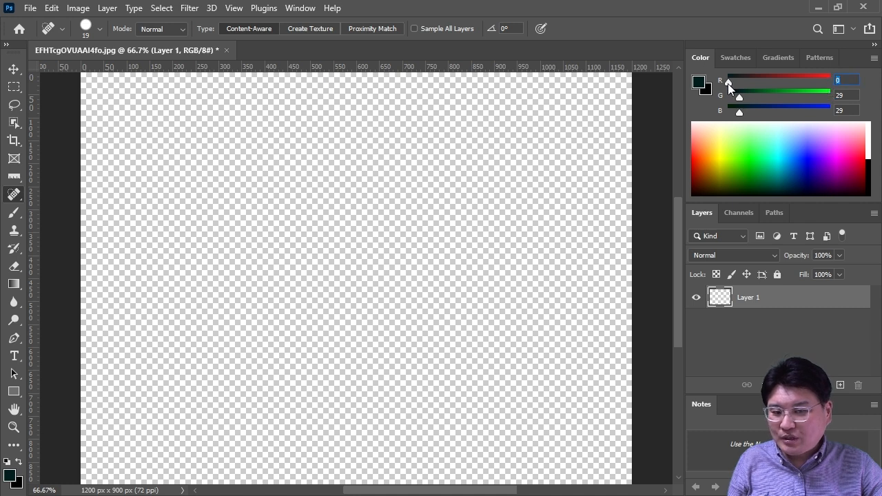
left_click_drag(728, 84, 833, 82)
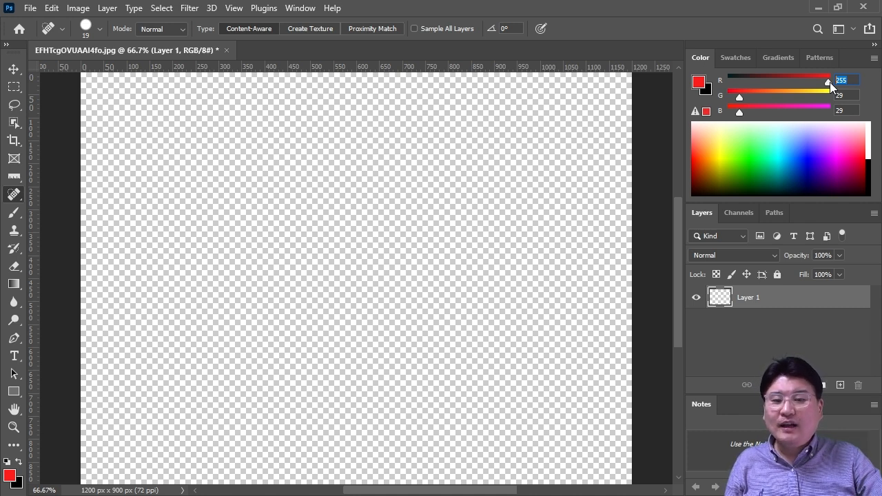
mouse_move(829, 84)
left_mouse_down()
mouse_move(721, 83)
mouse_move(836, 92)
left_mouse_up()
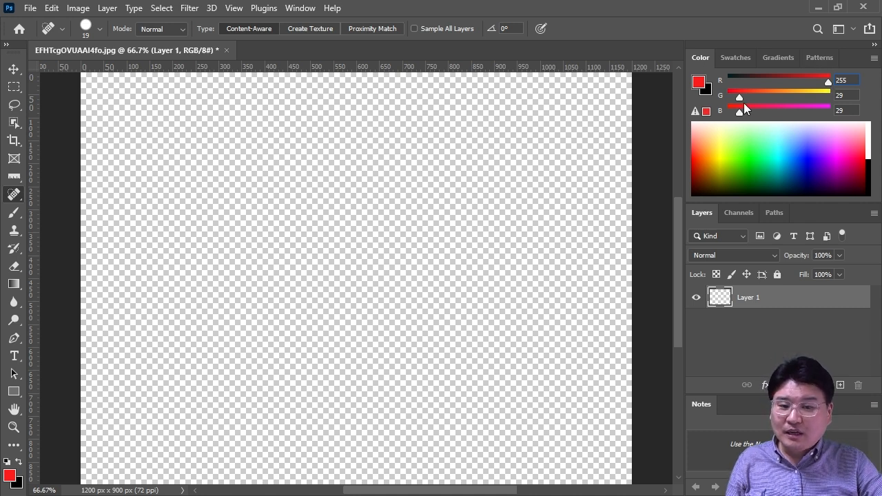
left_click_drag(740, 98, 858, 98)
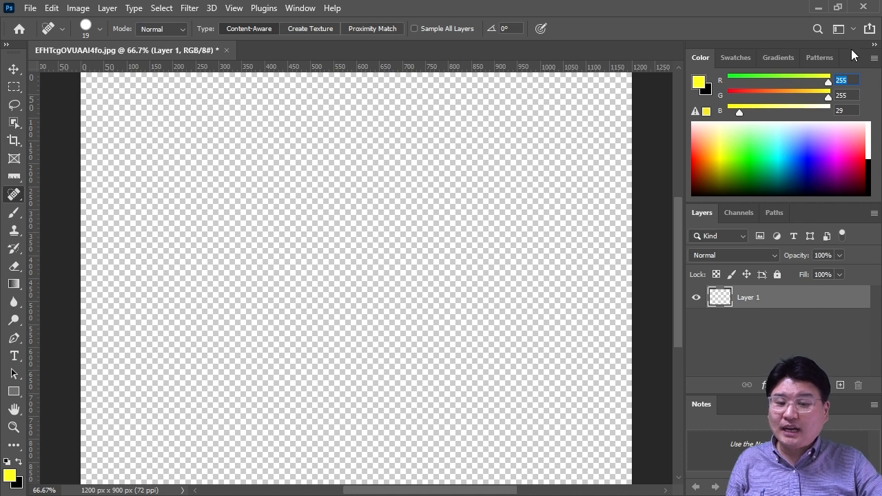
left_click_drag(741, 115, 827, 118)
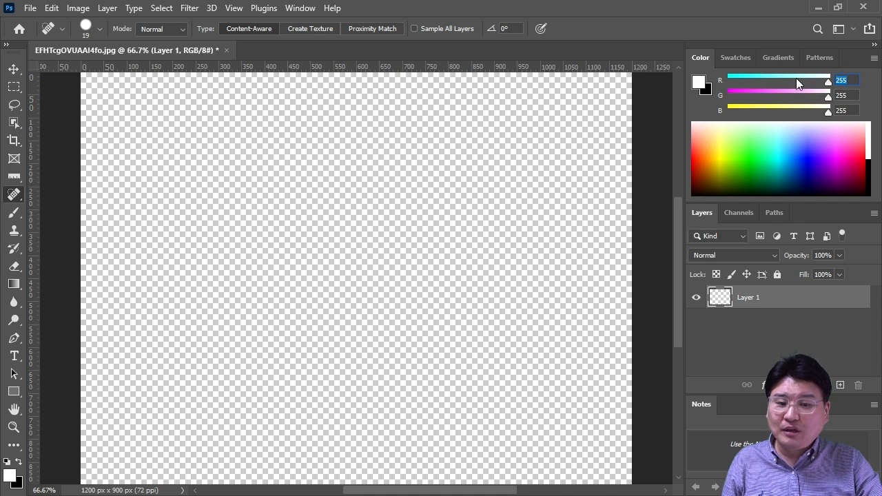
Lower red, green and blue to 0 one after another to make the foreground color black
left_click_drag(829, 82, 720, 80)
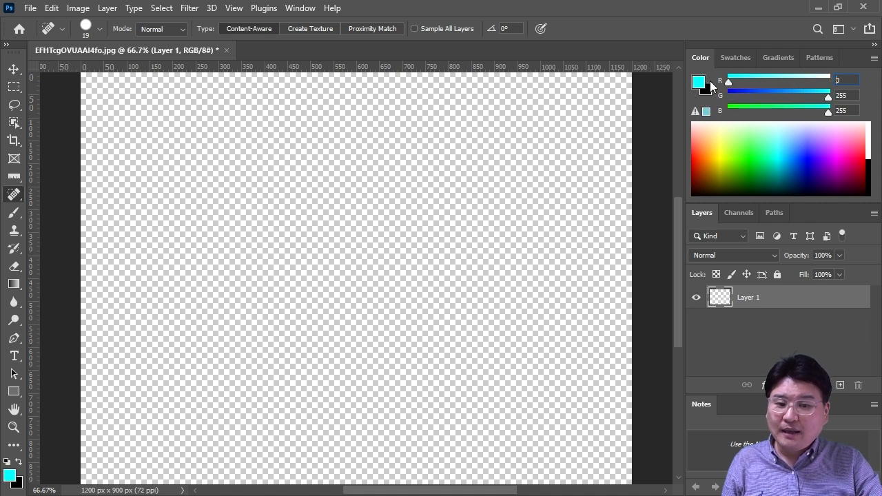
left_click_drag(828, 98, 728, 97)
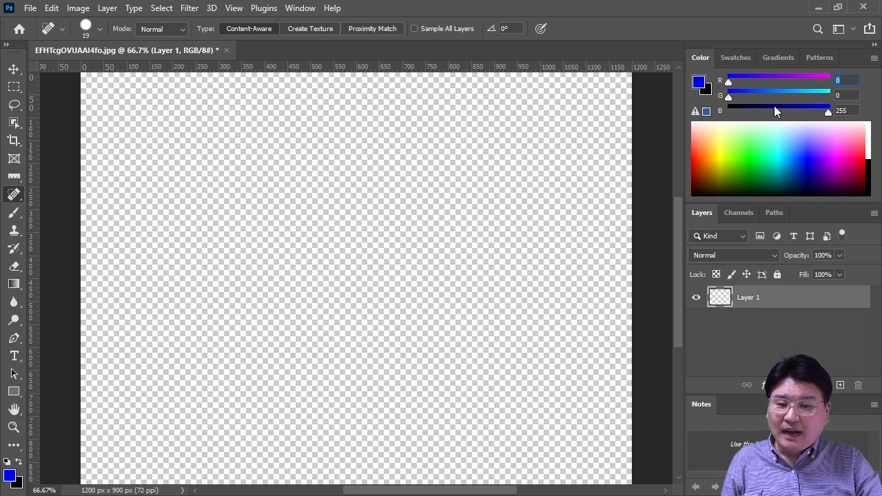
left_click_drag(828, 111, 689, 113)
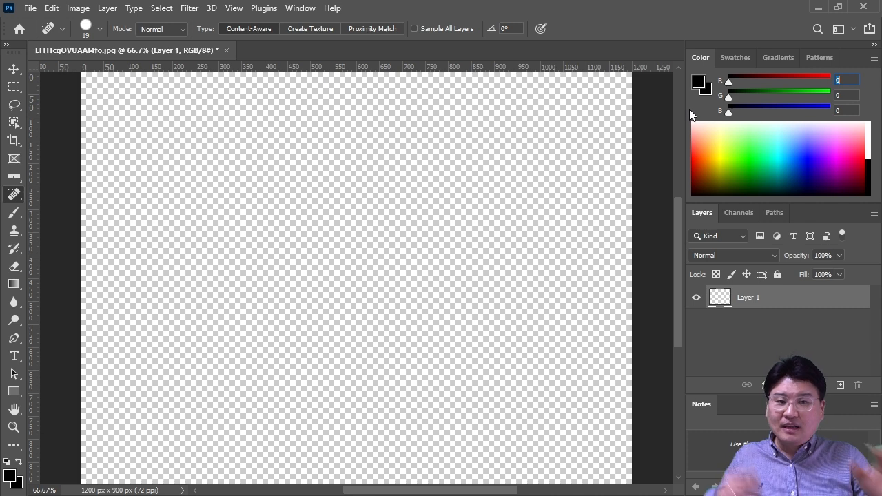
Raise red, green and blue back to 255 to make the foreground color white
type("255")
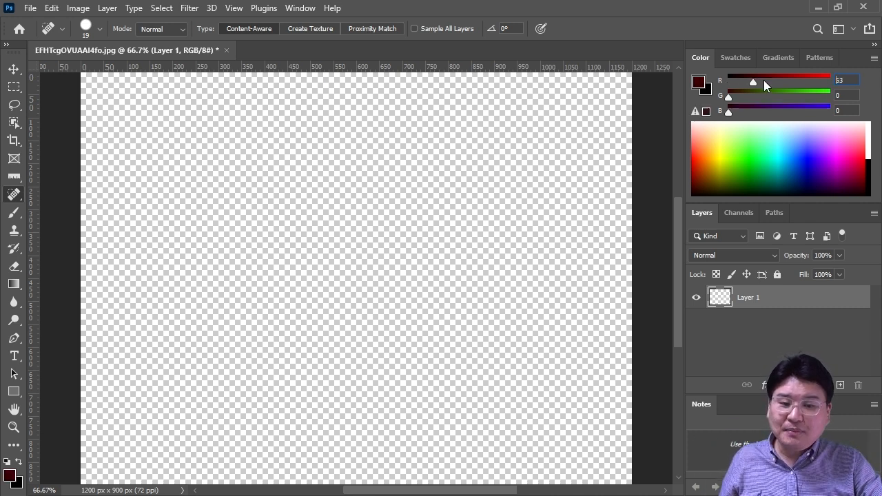
left_click_drag(728, 96, 844, 101)
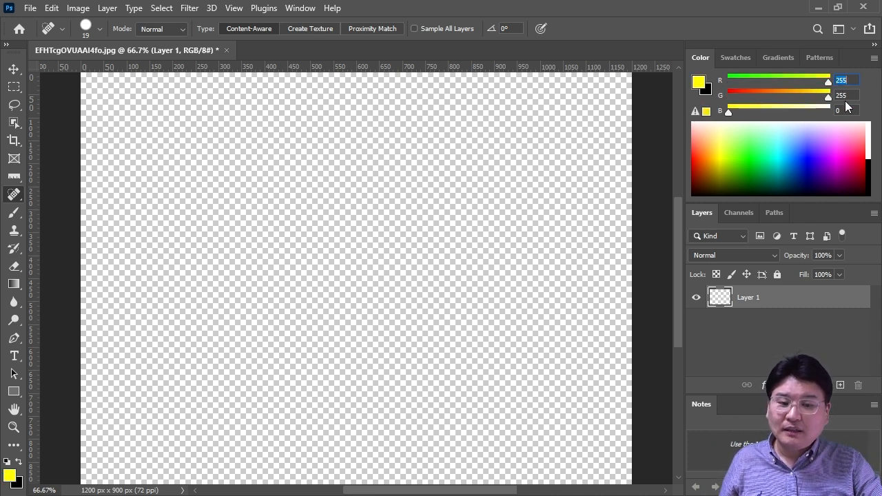
left_click_drag(727, 115, 849, 115)
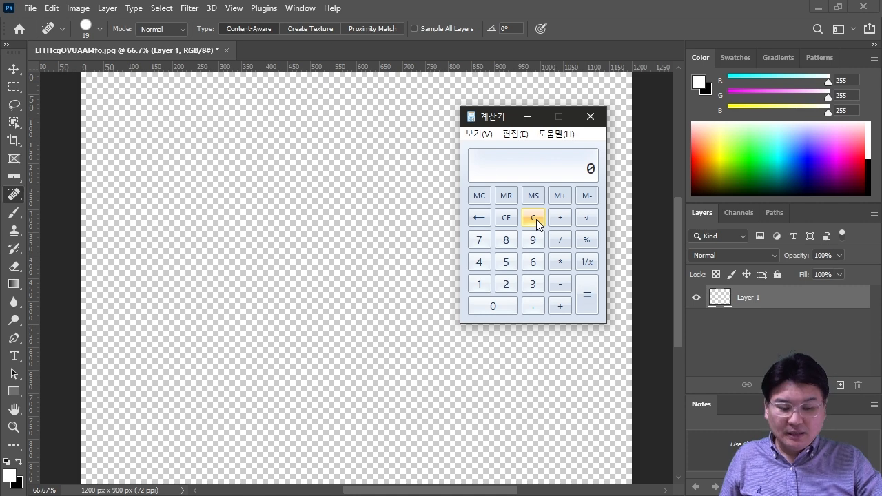
Calculate 256 × 256 × 256 in the calculator, then close it
type("256")
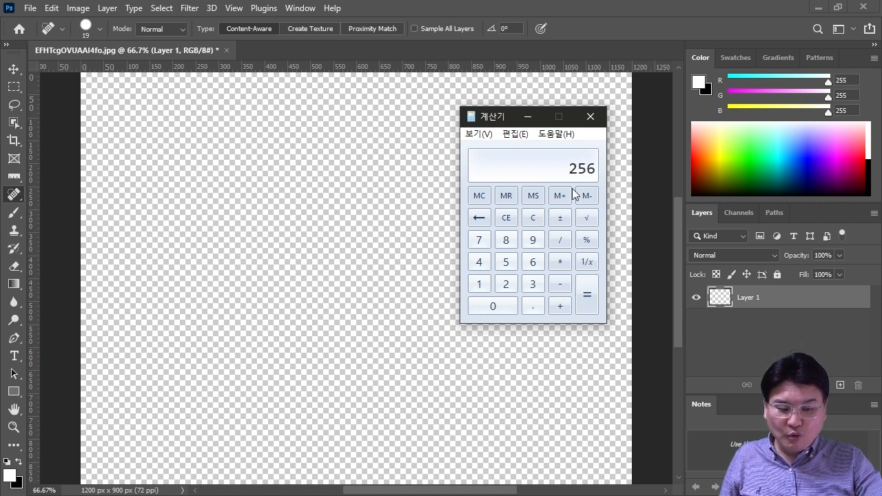
type("*256*256")
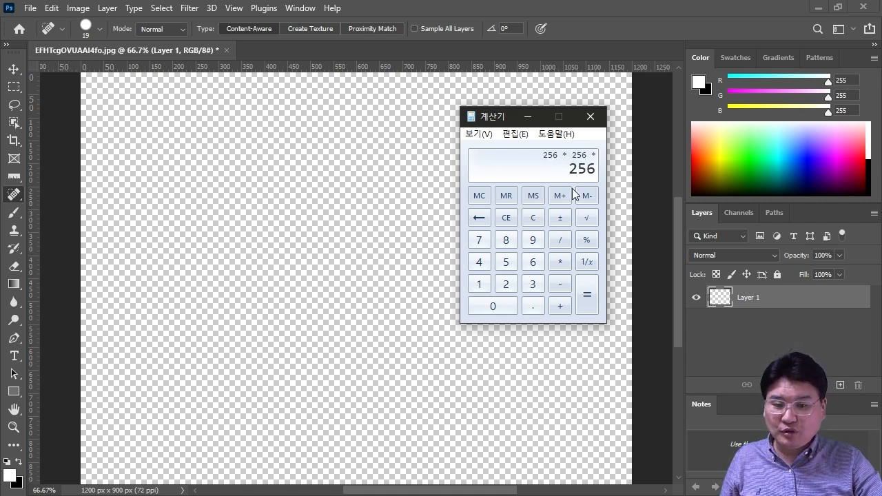
key("Return")
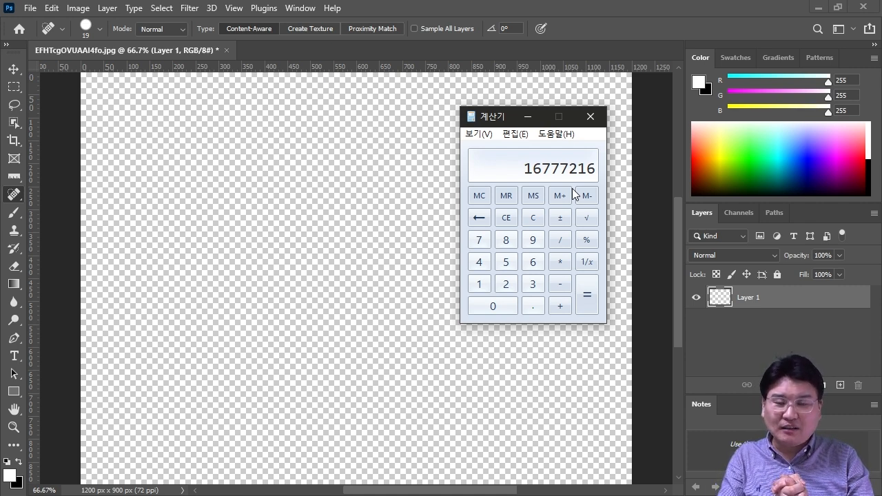
left_click(591, 117)
Convert the image to 16 Bits/Channel and select the red value of the foreground color
left_click(106, 8)
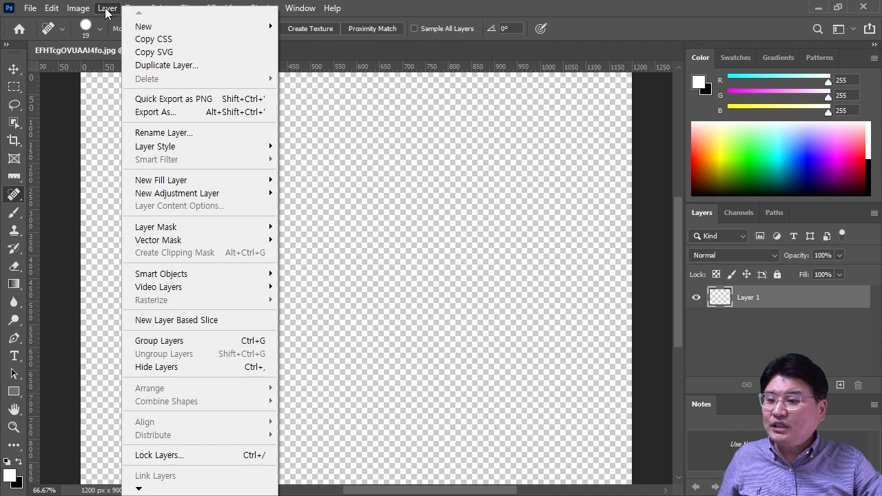
mouse_move(79, 10)
mouse_move(112, 24)
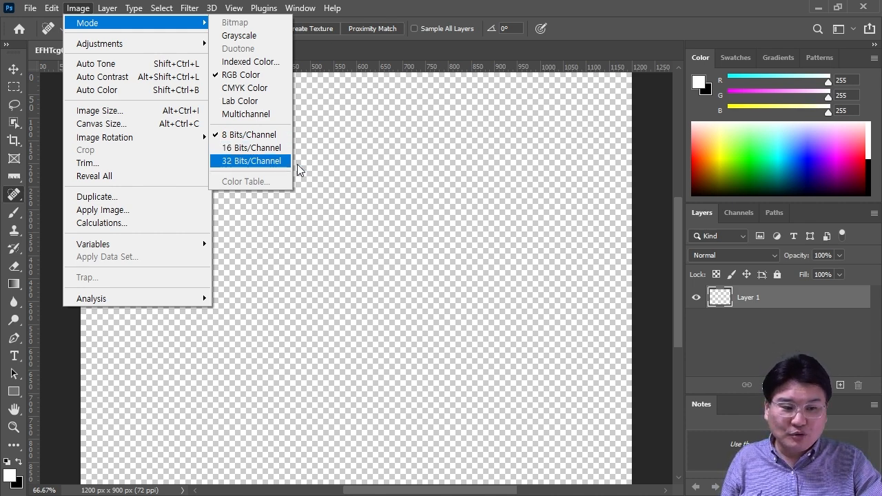
left_click(235, 153)
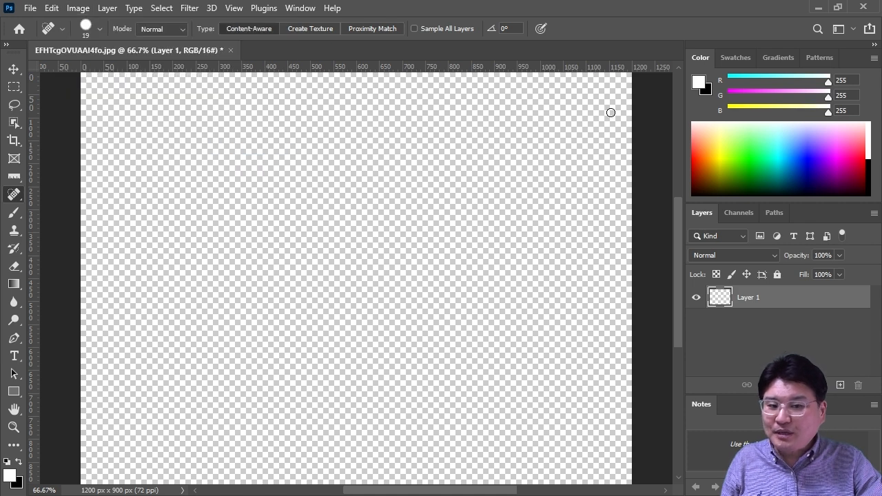
left_click(836, 81)
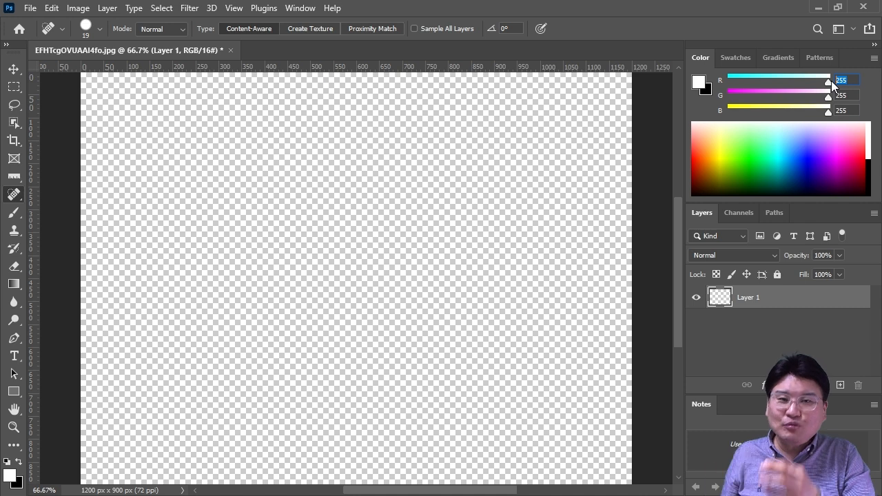
Switch to the calculator, clear the previous result and calculate 256 × 256
key("alt+Tab")
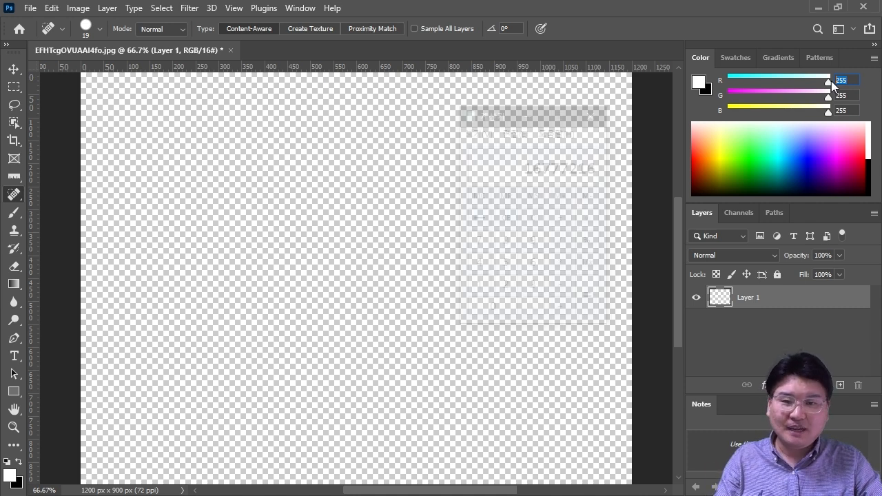
left_click(532, 218)
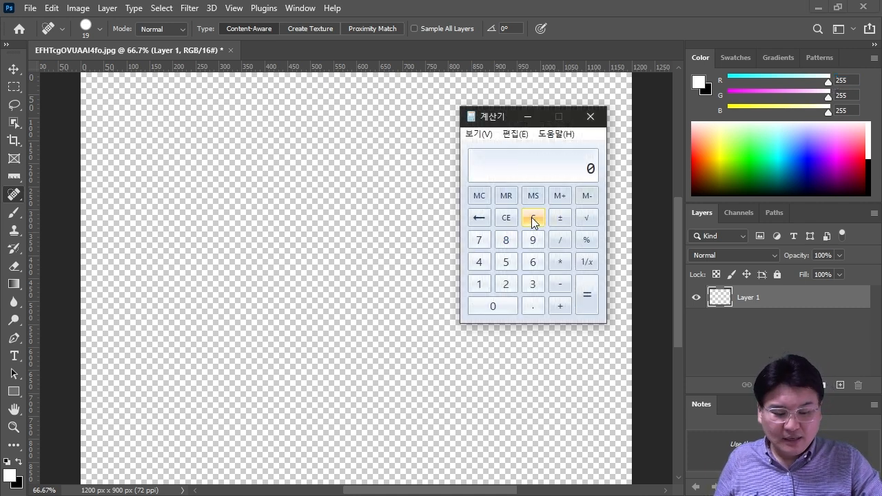
type("256")
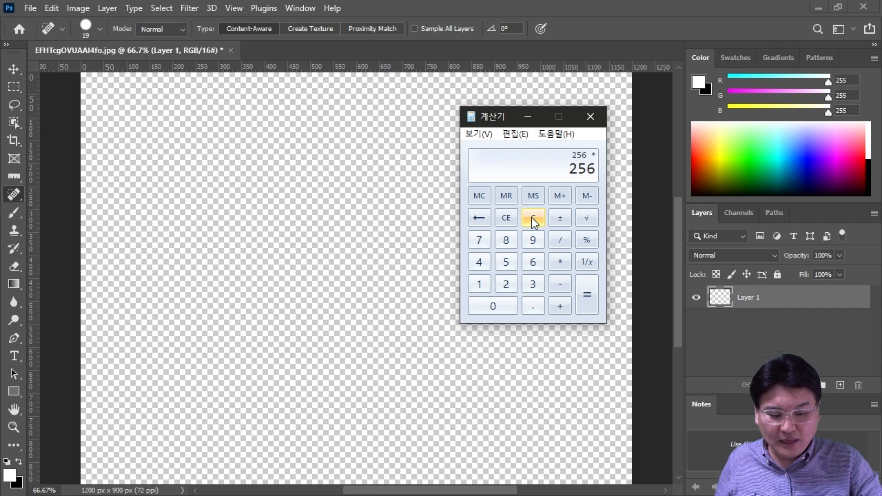
type("*256")
key("Return")
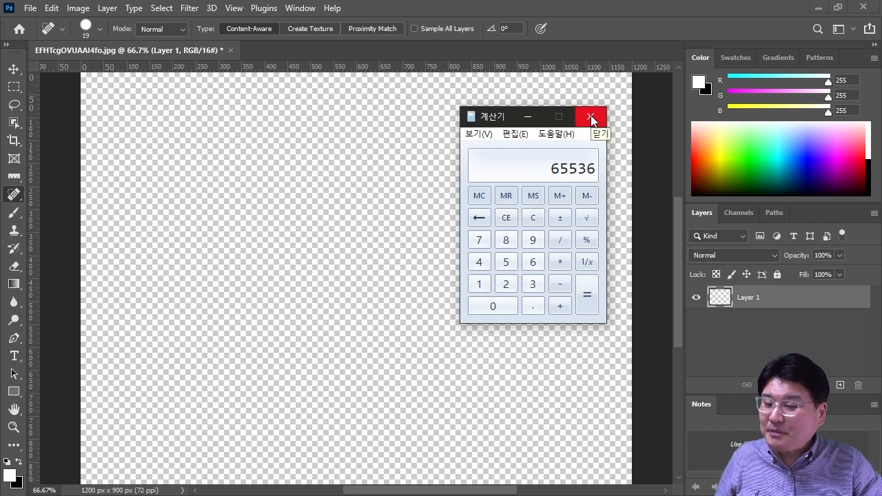
left_click(77, 9)
mouse_move(105, 43)
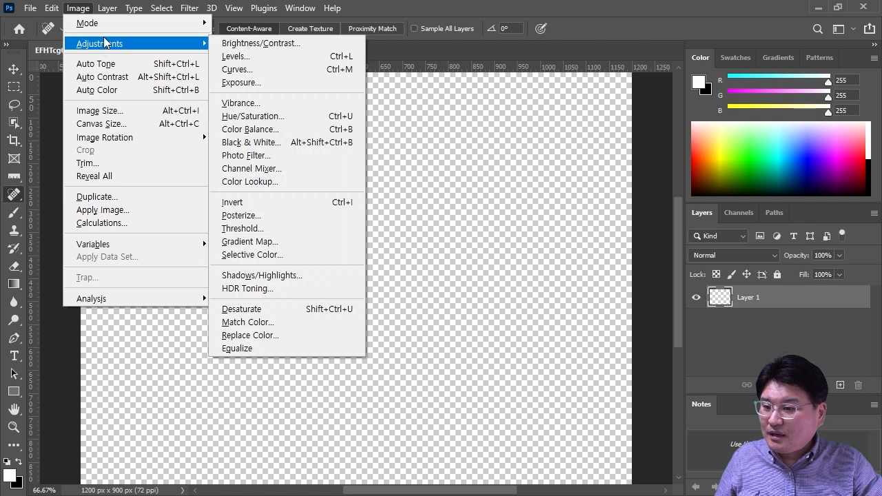
mouse_move(109, 23)
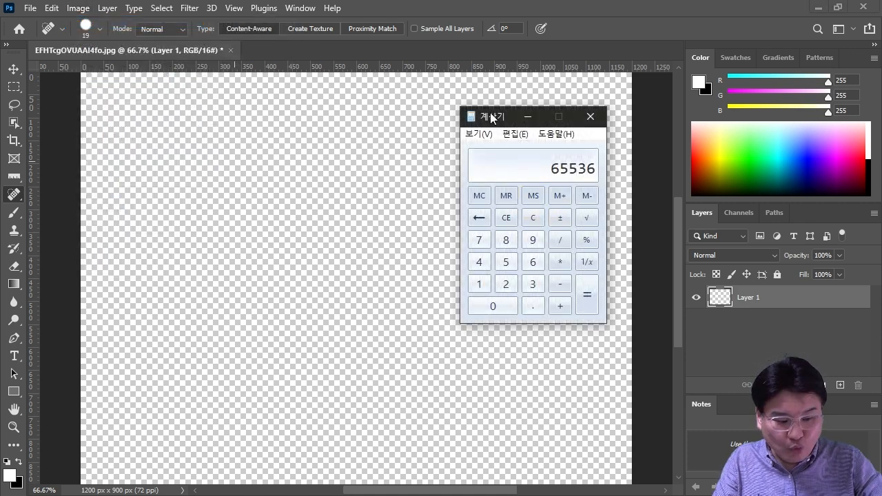
Multiply the calculator's result 65536 by 65536 twice, then return to the image in Photoshop
type("*6553")
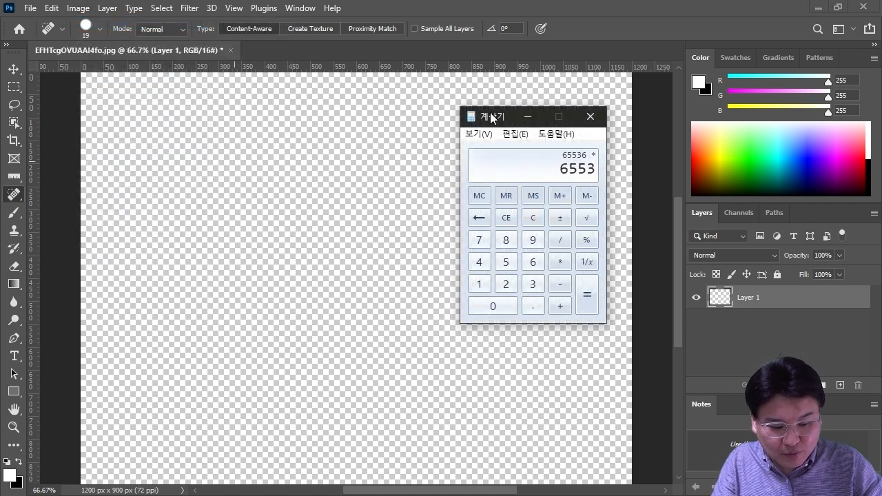
type("6*65536")
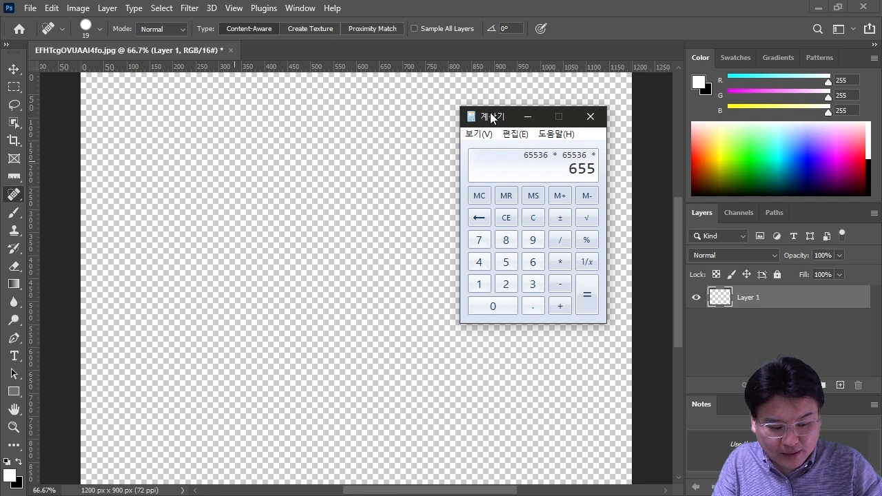
key("Return")
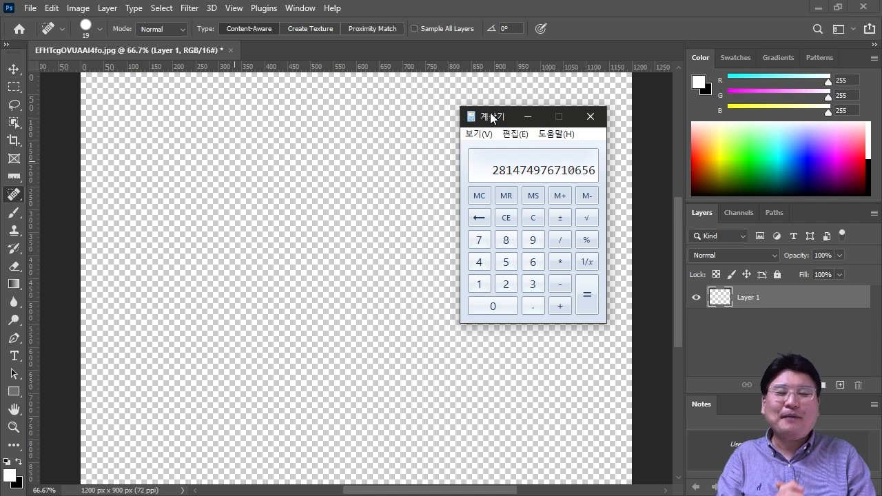
left_click(443, 10)
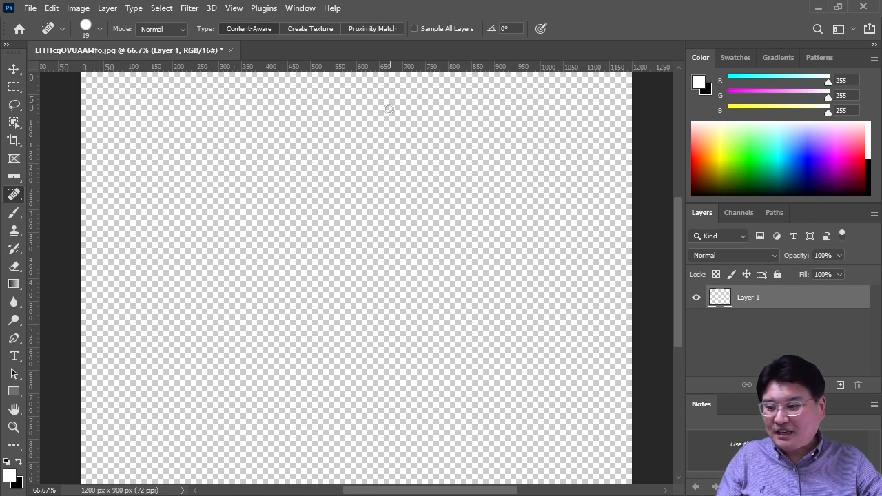
Fill Layer 1 with a linear gradient running from white in the upper part to black in the lower part
left_click(14, 391)
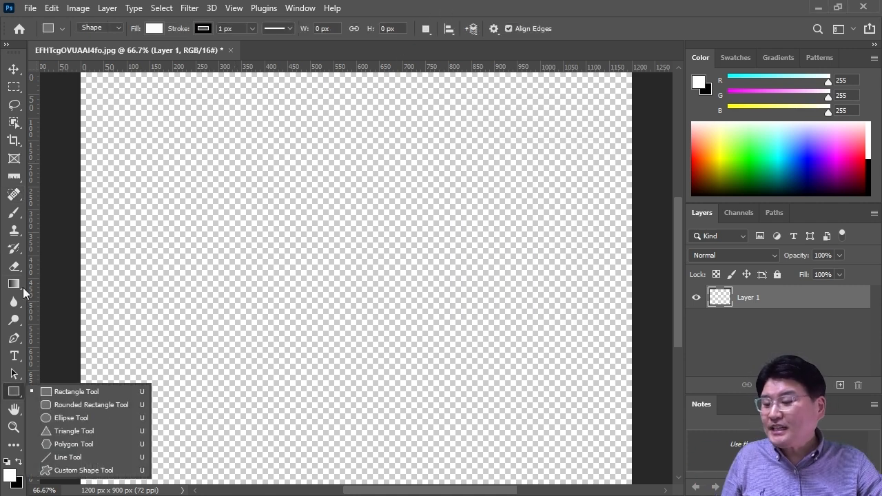
left_click(17, 287)
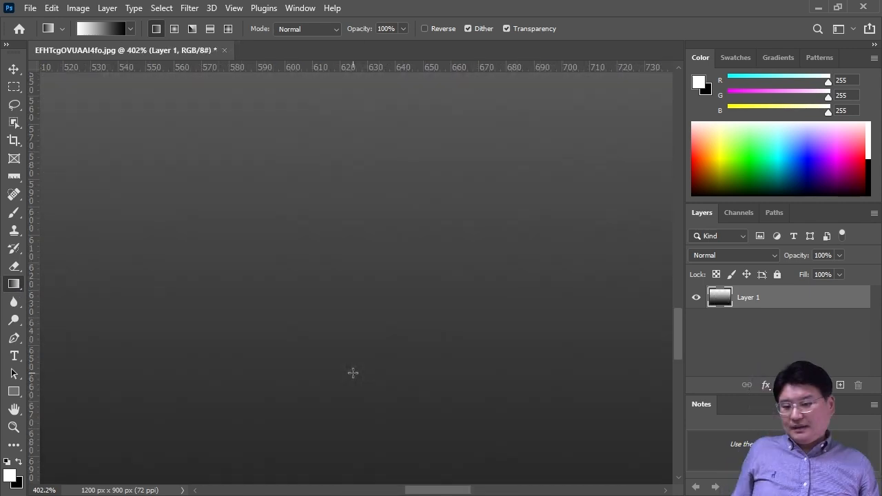
scroll(355, 366, "up", 3)
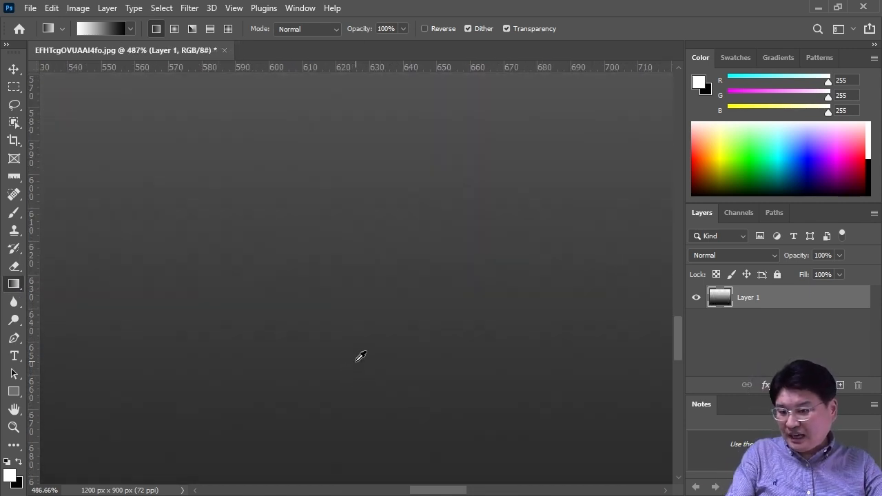
scroll(360, 357, "down", 1)
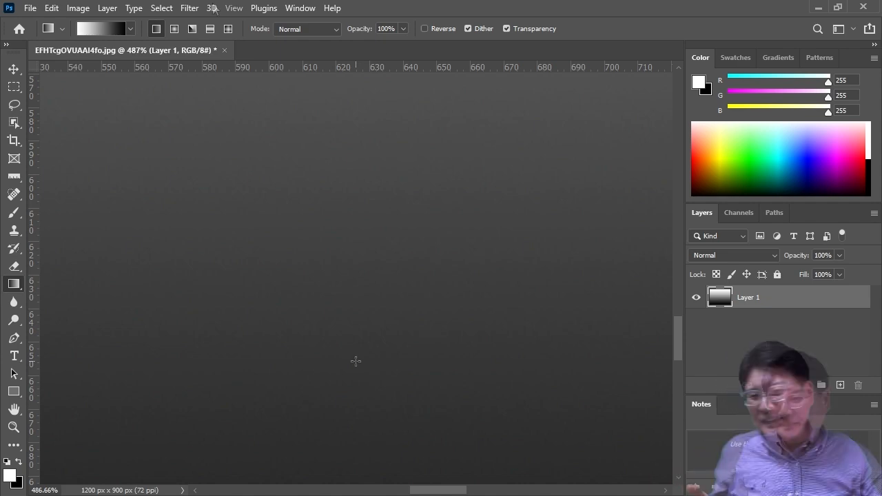
left_click(107, 8)
mouse_move(78, 8)
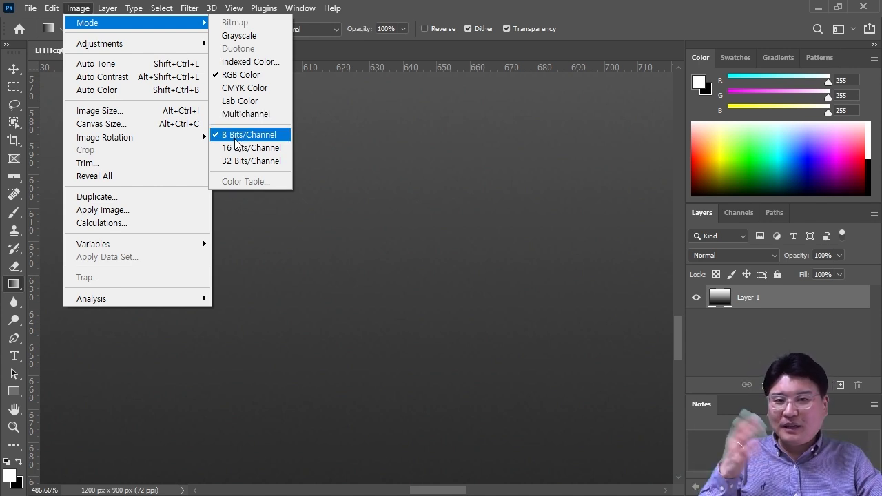
left_click(429, 139)
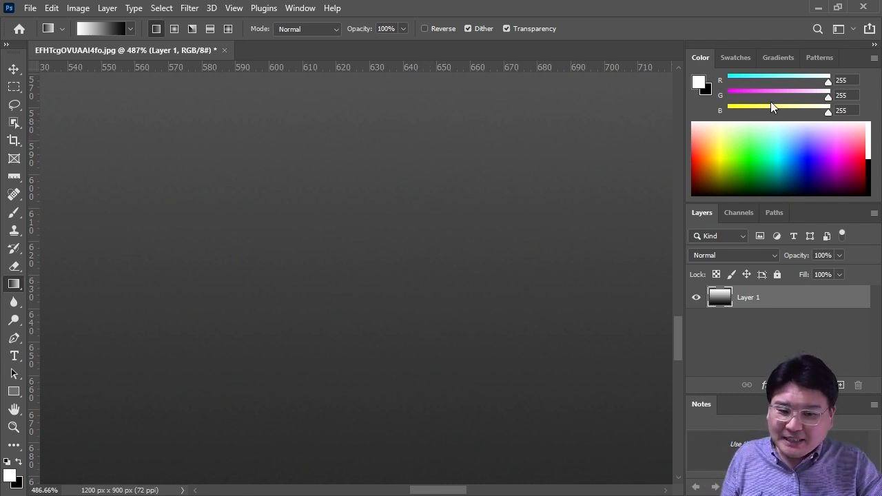
Show the channels of the gradient image, then close the document without saving it
left_click(739, 213)
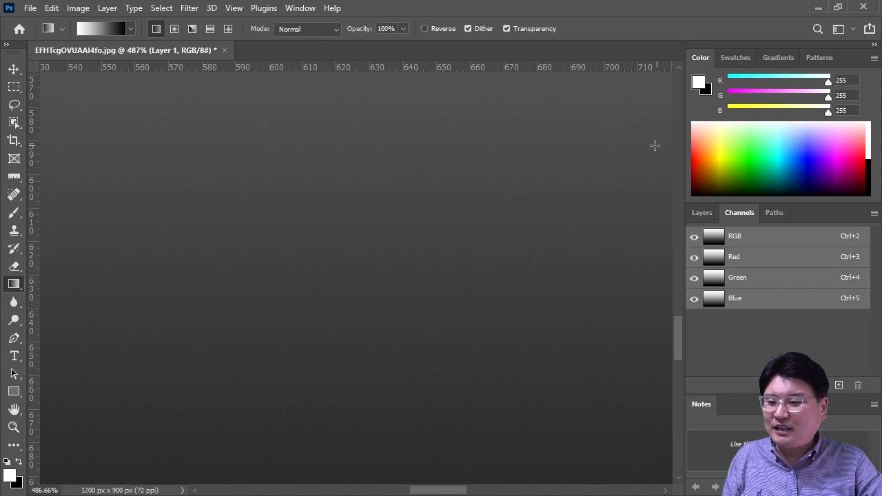
left_click(224, 50)
key("n")
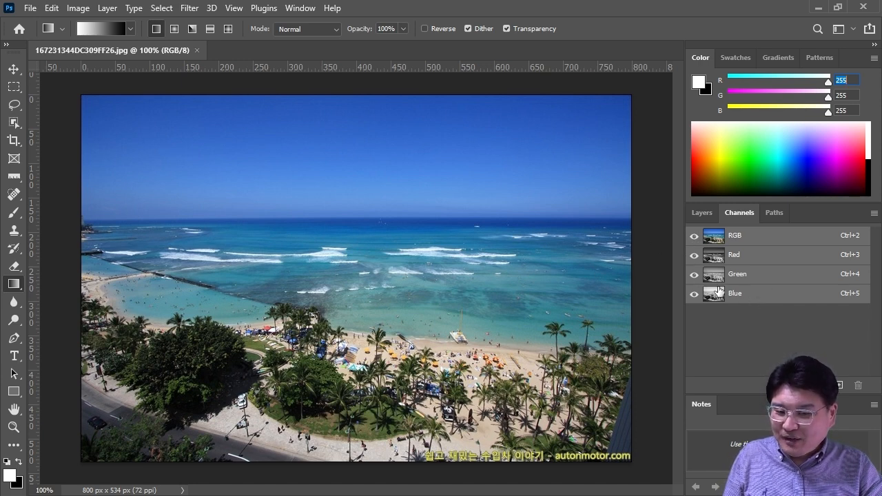
View the beach photo's blue channel on its own, then show all color channels again
left_click(694, 295)
left_click(694, 295, "alt")
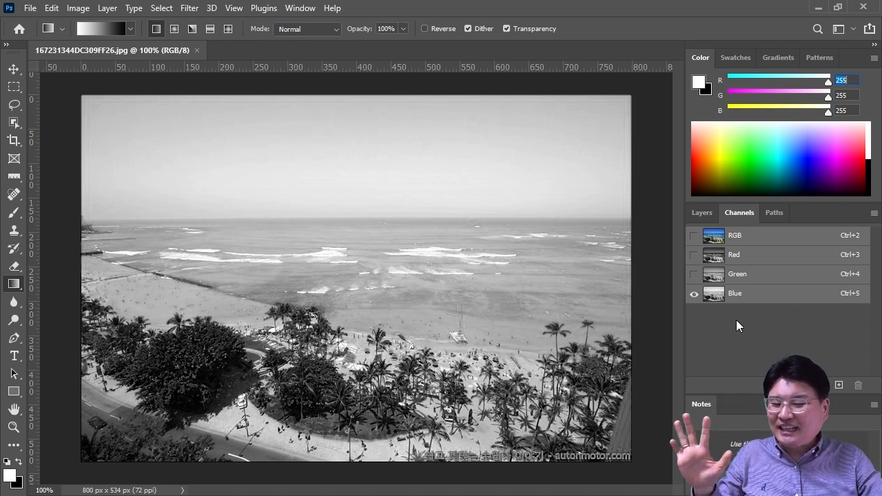
left_click(694, 236)
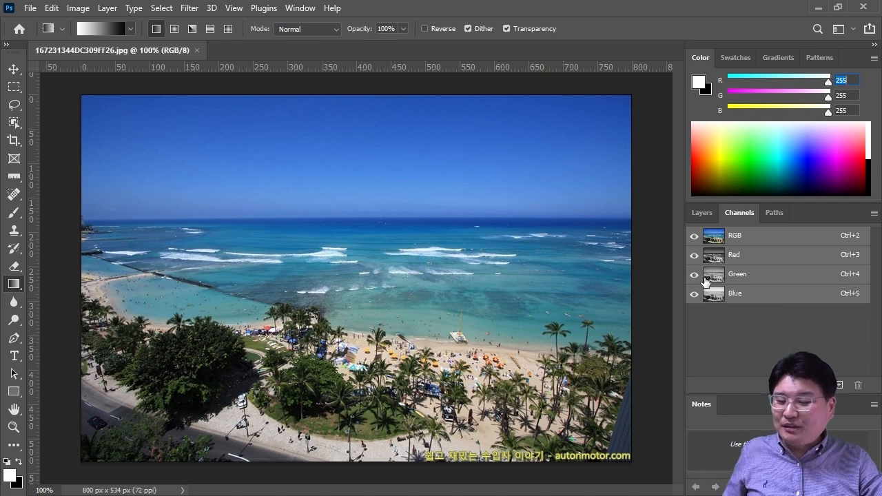
Hide the green and blue channels to view red alone, restore the full RGB view, and repeat the comparison once
left_click(694, 274)
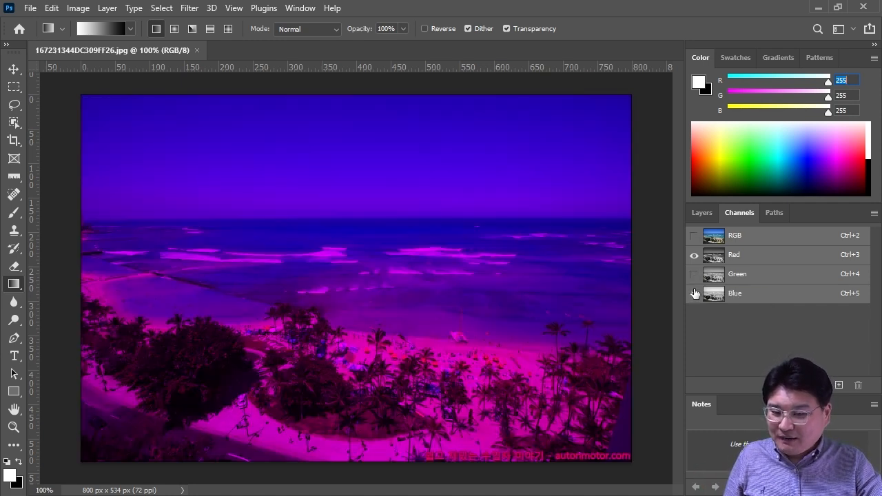
left_click(694, 294)
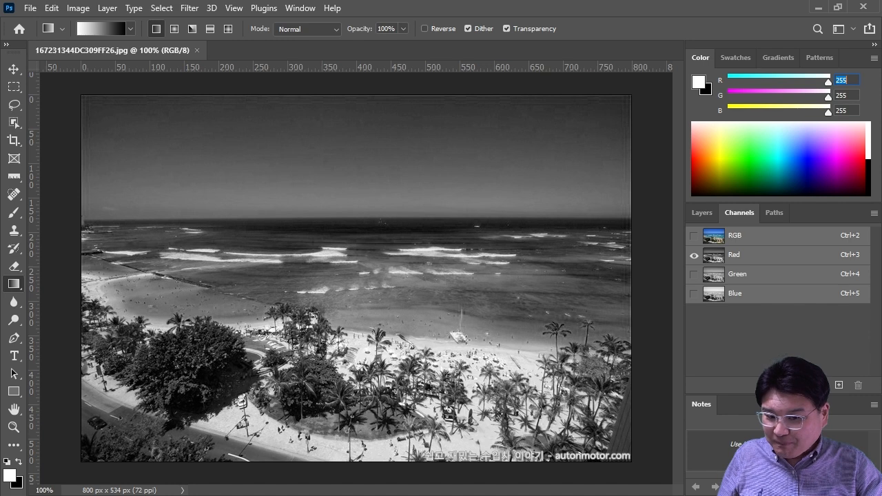
left_click(694, 236)
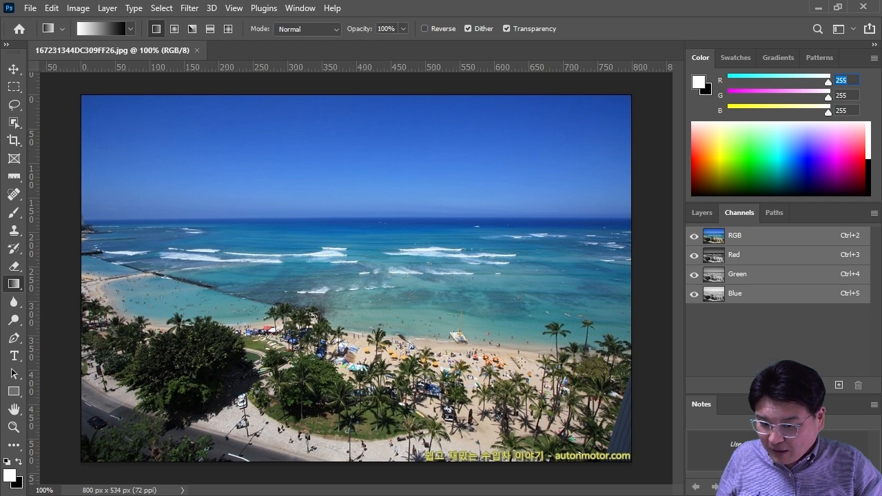
left_click(694, 275)
left_click(694, 295)
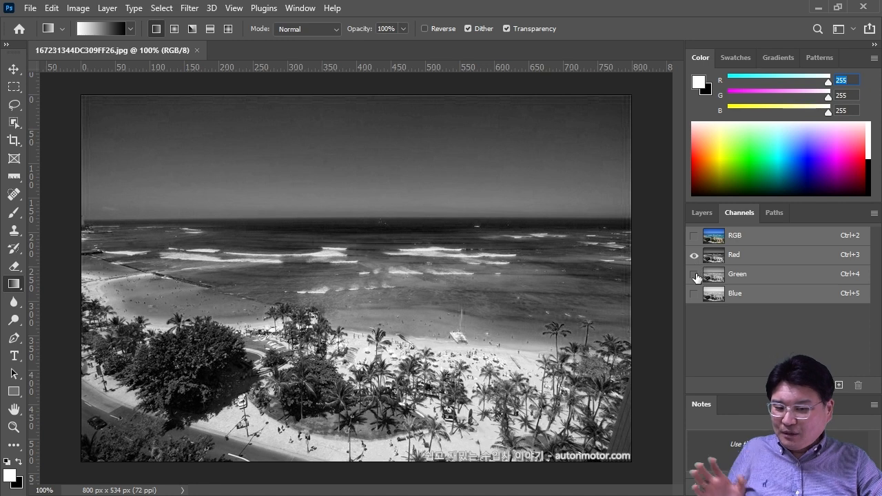
left_click(694, 237)
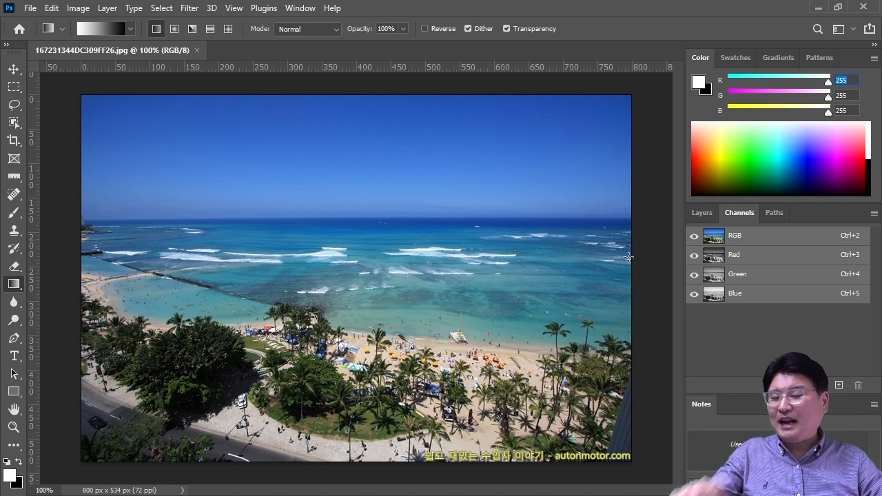
Compare the blue channel alone, red alone and the red-blue combination, then make all the color channels visible
left_click(695, 275)
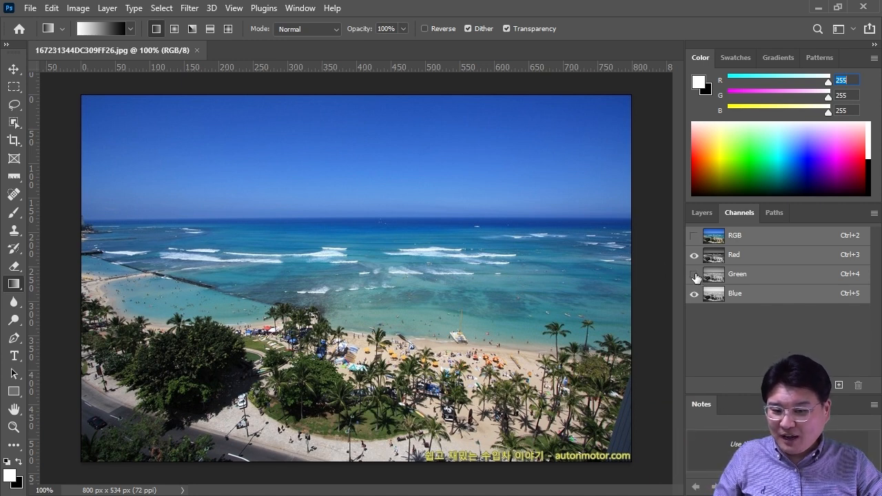
left_click(694, 256)
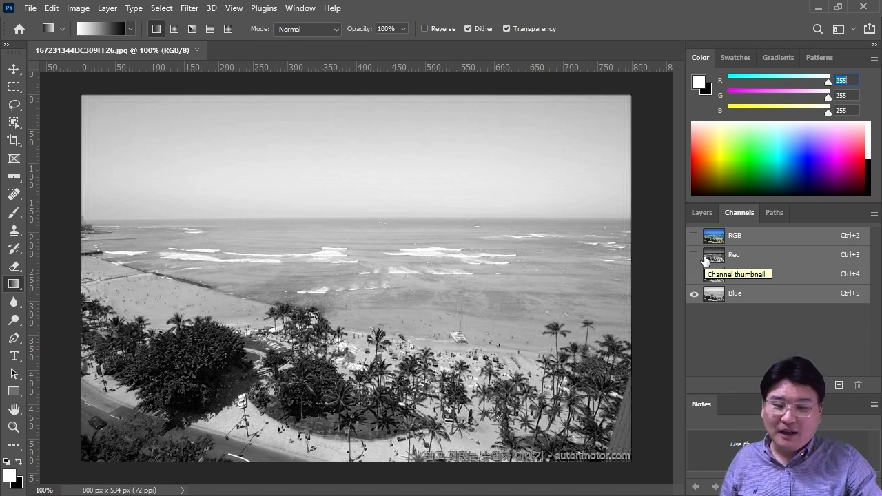
left_click(694, 256)
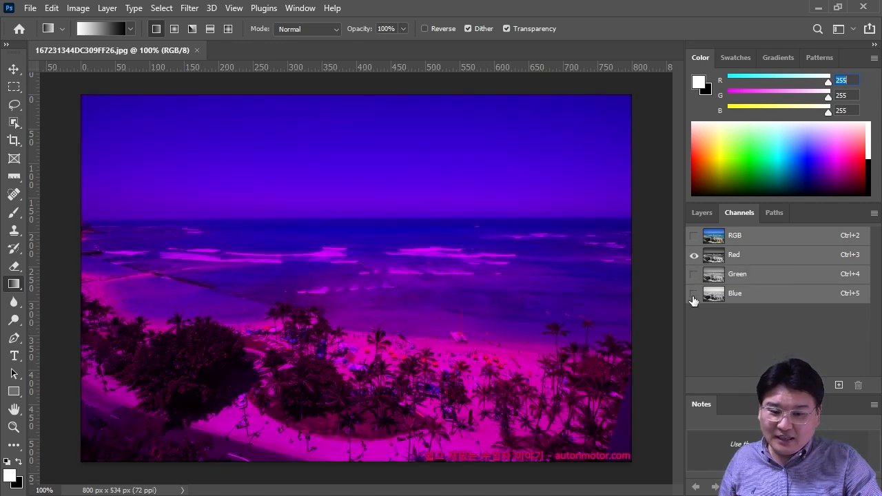
left_click(693, 296)
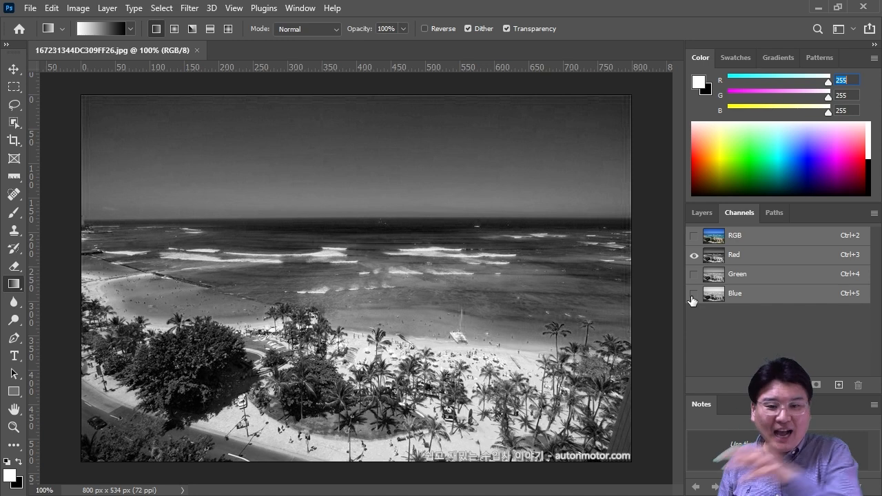
left_click(694, 294)
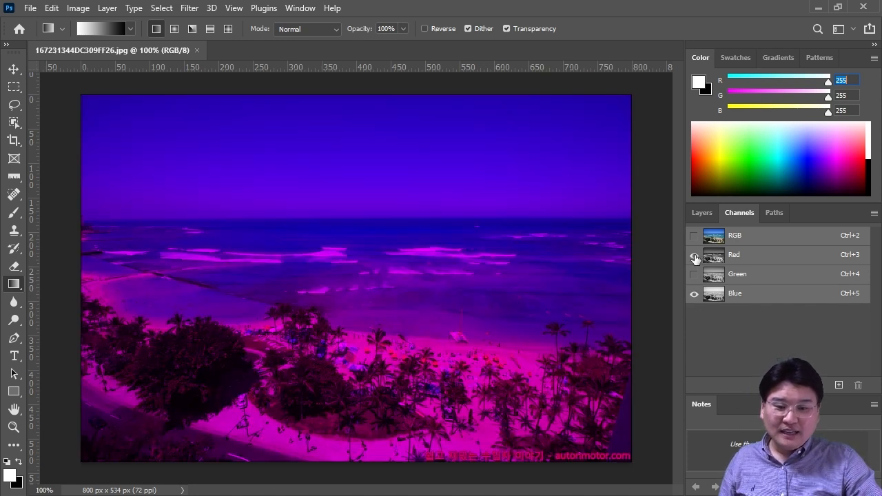
left_click(694, 256)
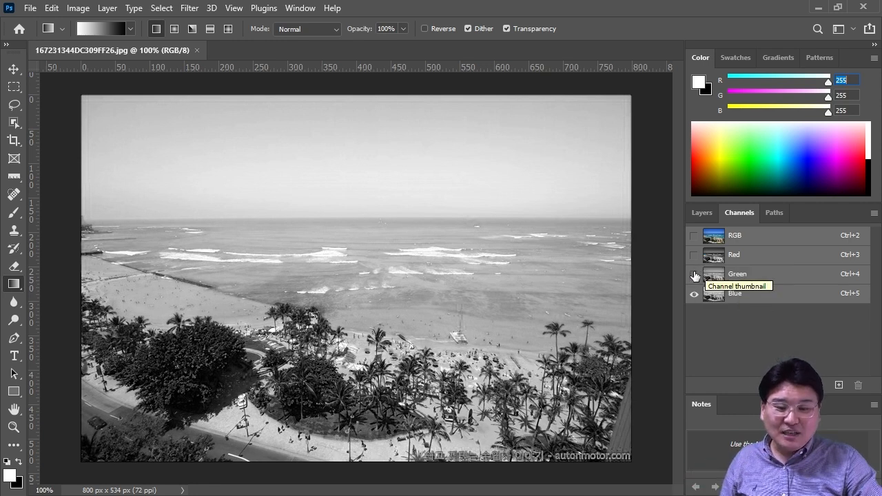
left_click(695, 275)
left_click(695, 255)
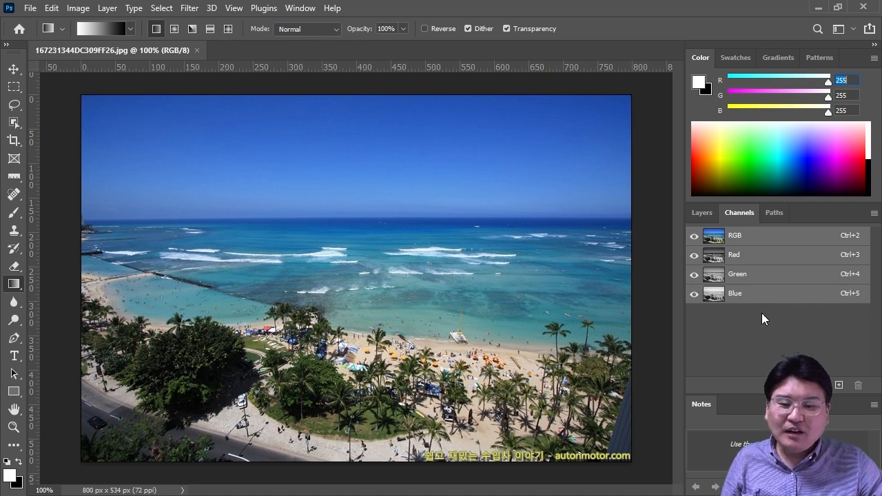
Add a new alpha channel and paint a thick white S-shaped stroke across it with a soft 100 px brush
left_click(839, 386)
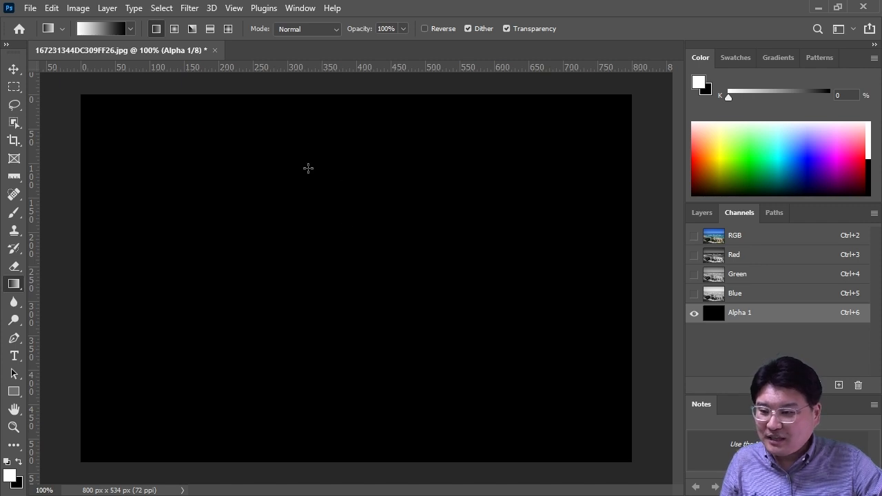
left_click(15, 214)
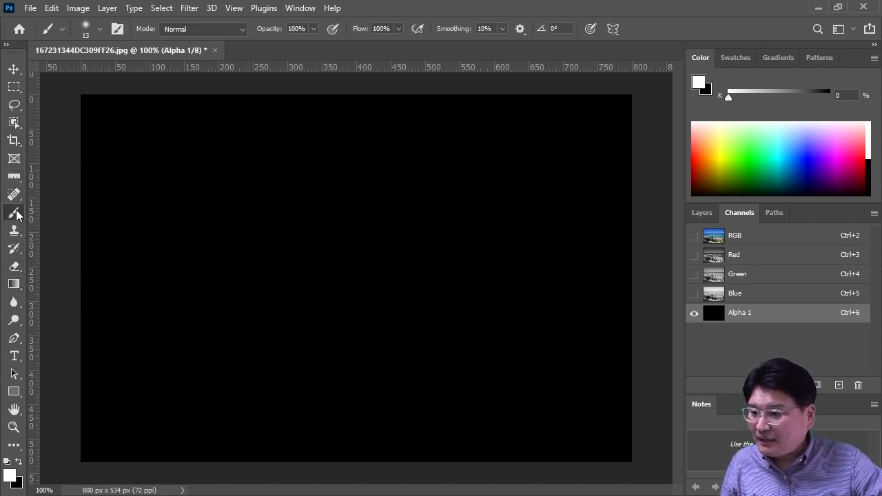
key("bracketright")
key("bracketright")
key("bracketright")
key("bracketright")
key("bracketright")
key("bracketright")
key("bracketright")
key("bracketright")
key("bracketright")
mouse_move(207, 261)
left_mouse_down()
mouse_move(417, 311)
mouse_move(374, 394)
mouse_move(543, 355)
left_mouse_up()
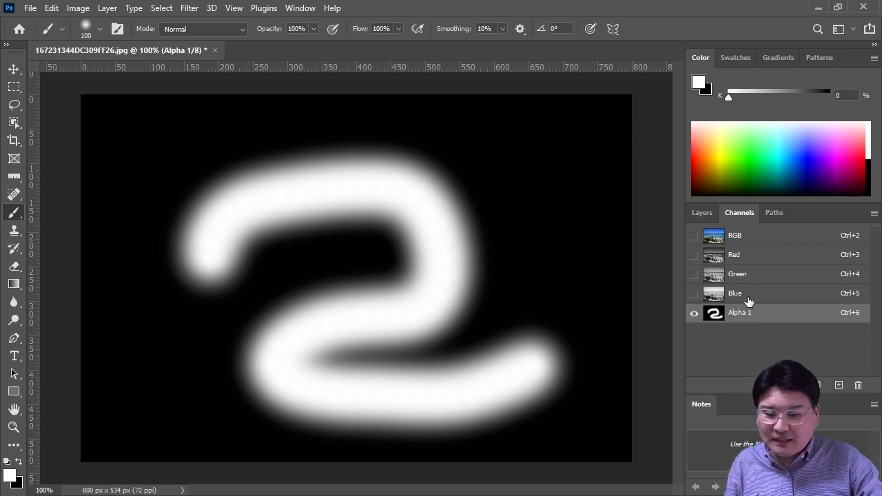
Restore the full RGB composite view of the beach photo and return to its layer list
left_click_drag(739, 397, 739, 369)
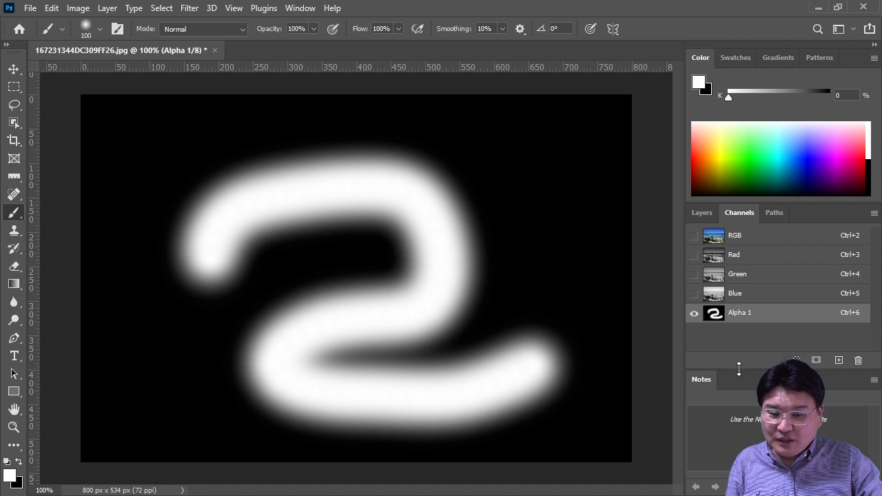
left_click(732, 236)
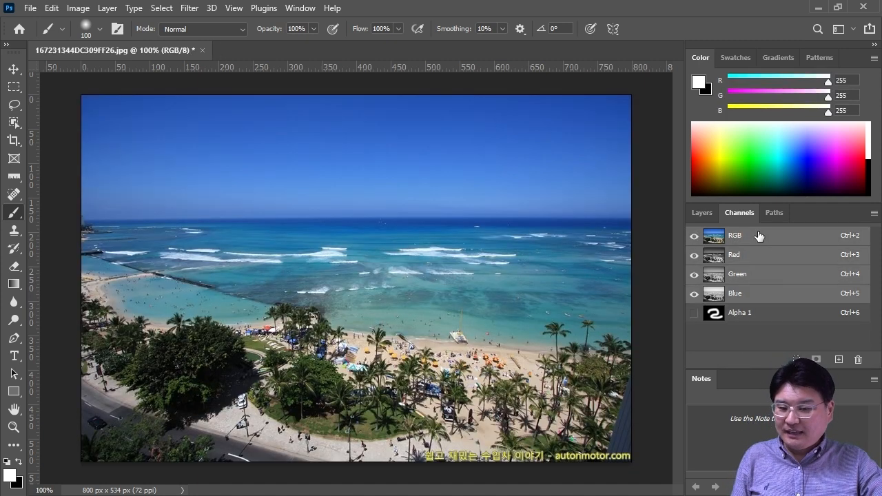
left_click(704, 213)
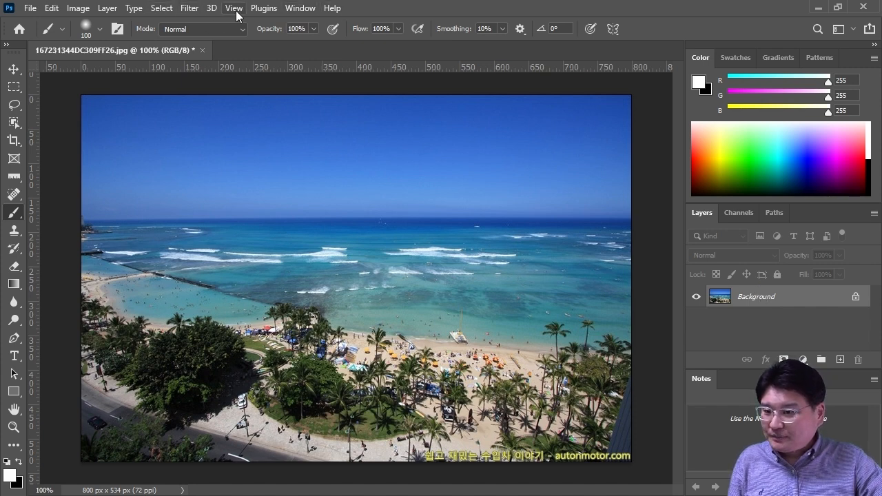
Load the Alpha 1 channel as a new selection on the beach photo
left_click(161, 8)
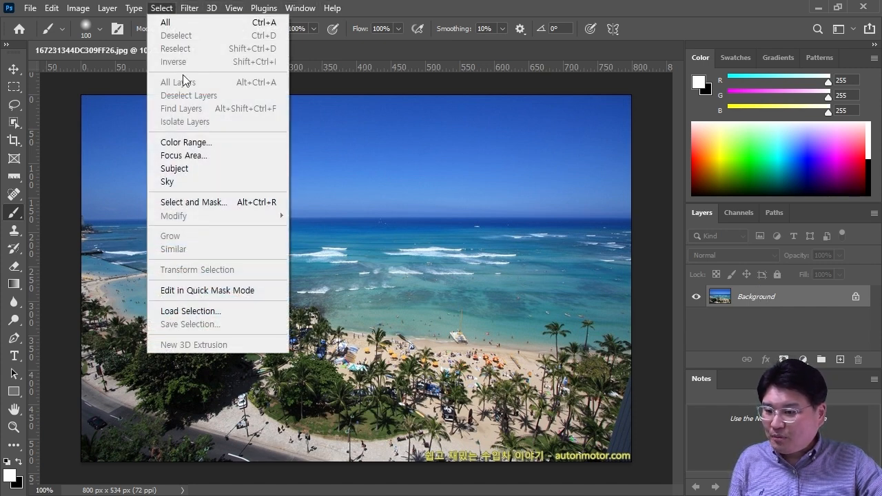
left_click(218, 314)
left_click(385, 145)
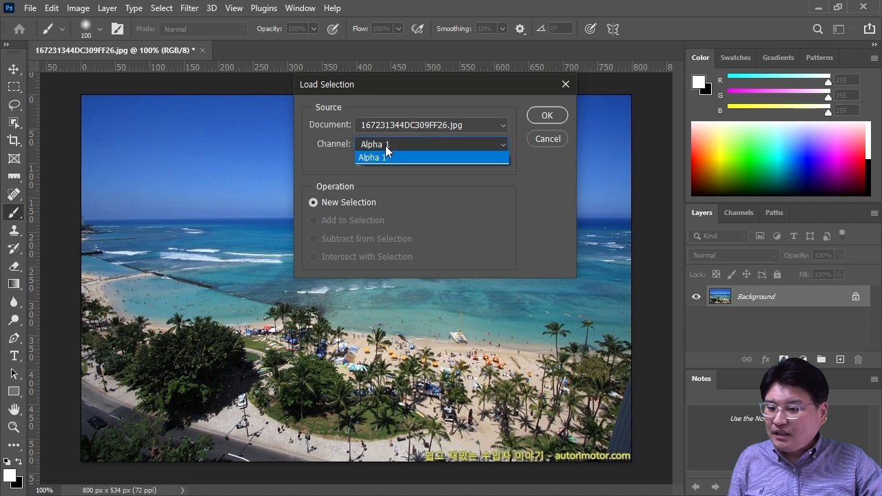
left_click(377, 158)
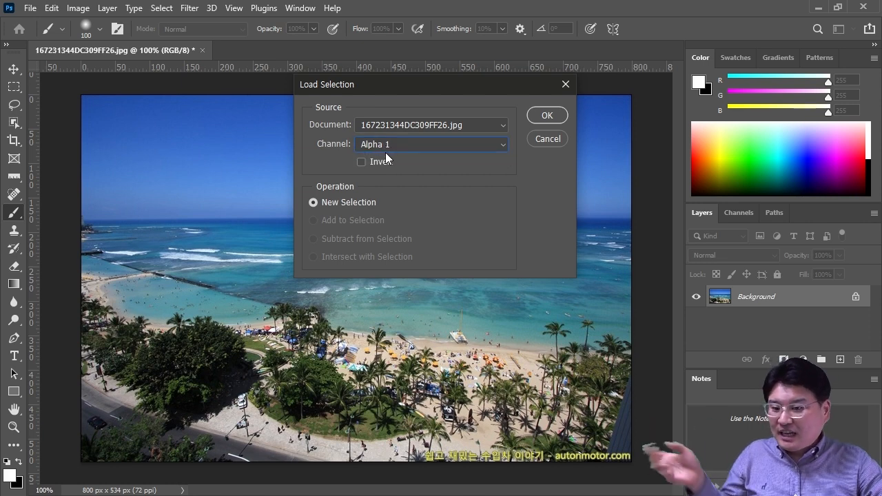
left_click(552, 117)
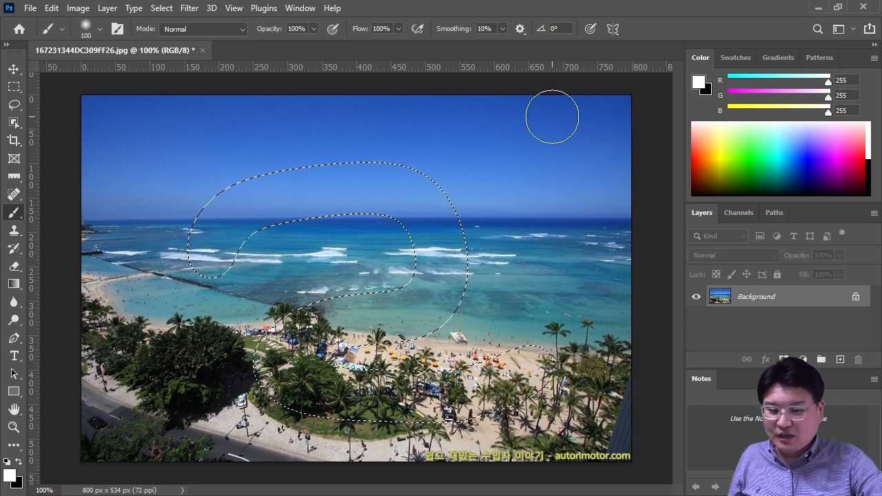
Convert the locked Background into a regular layer named Layer 0, then delete the selected S-shaped area and deselect
double_click(799, 299)
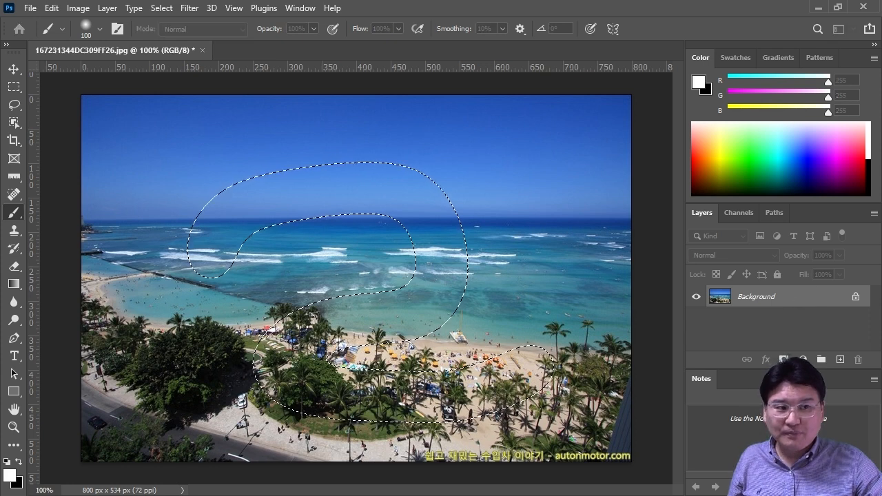
left_click_drag(881, 35, 430, 93)
left_click(557, 119)
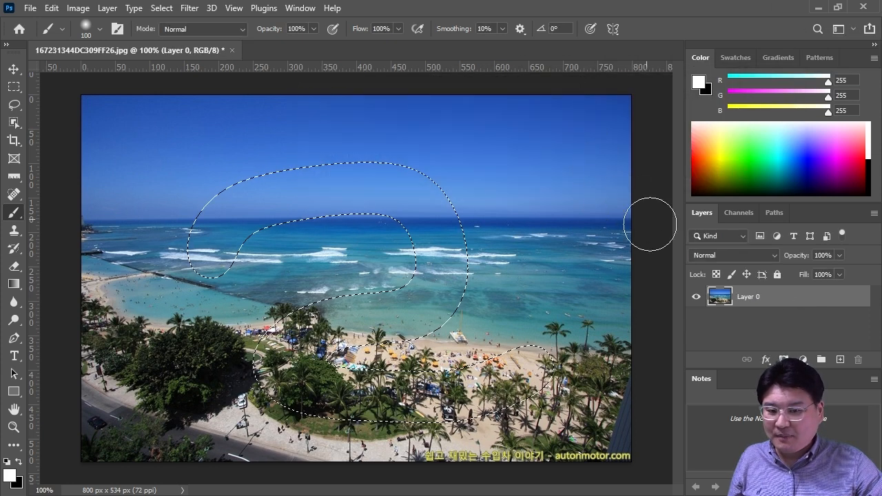
key("Delete")
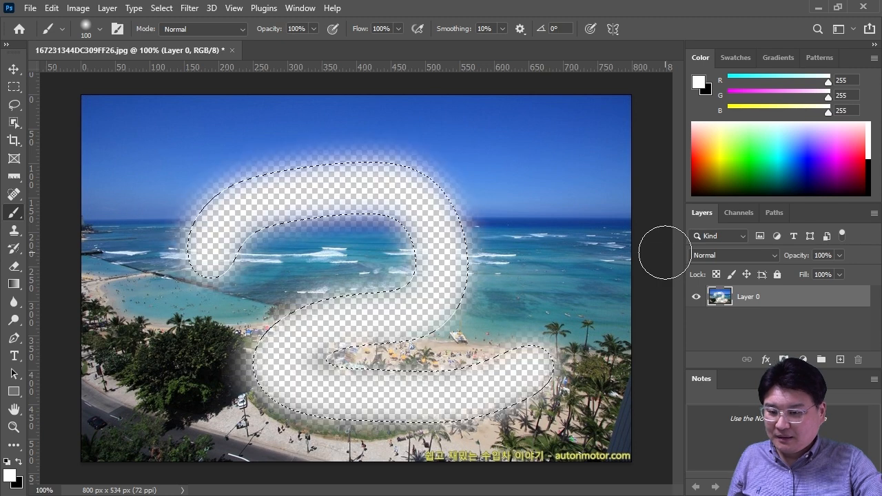
key("ctrl+d")
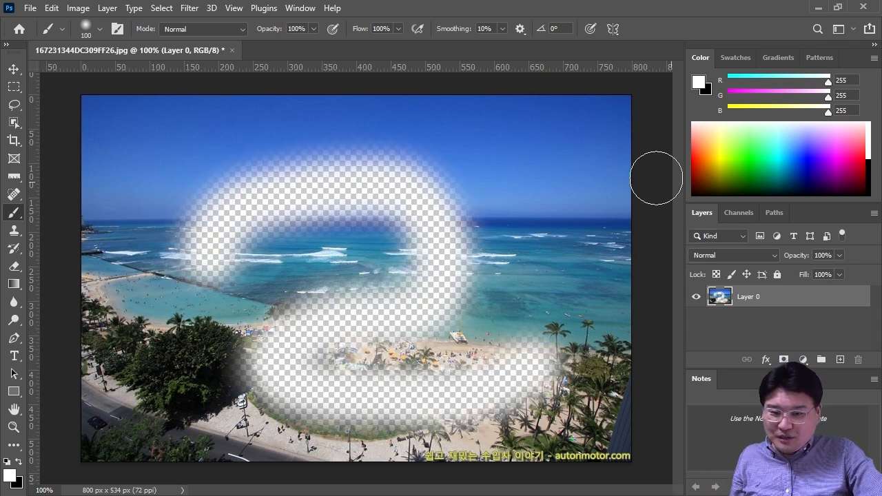
Display the Alpha 1 channel over the cut-out photo, then view the alpha channel on its own
left_click(15, 69)
mouse_move(164, 120)
left_mouse_down()
mouse_move(420, 292)
mouse_move(438, 293)
mouse_move(530, 244)
mouse_move(482, 185)
mouse_move(314, 187)
mouse_move(294, 217)
mouse_move(347, 207)
mouse_move(321, 161)
mouse_move(243, 133)
mouse_move(158, 130)
left_mouse_up()
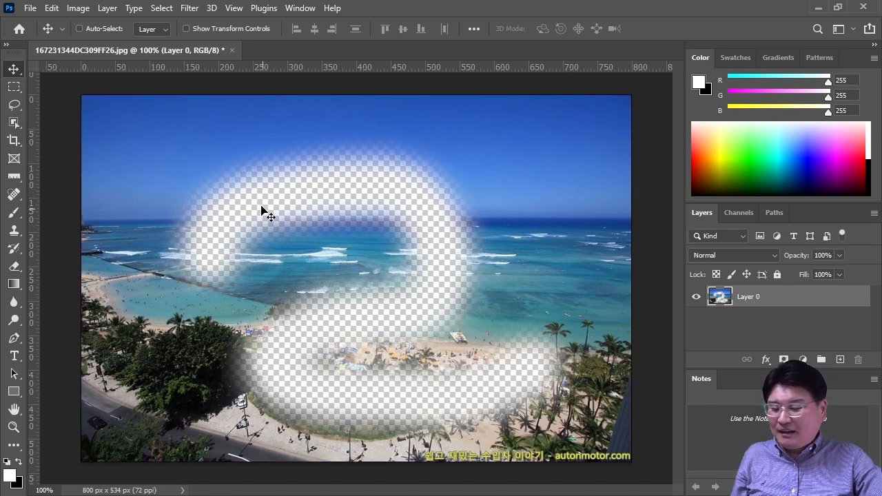
left_click(735, 213)
left_click(694, 315)
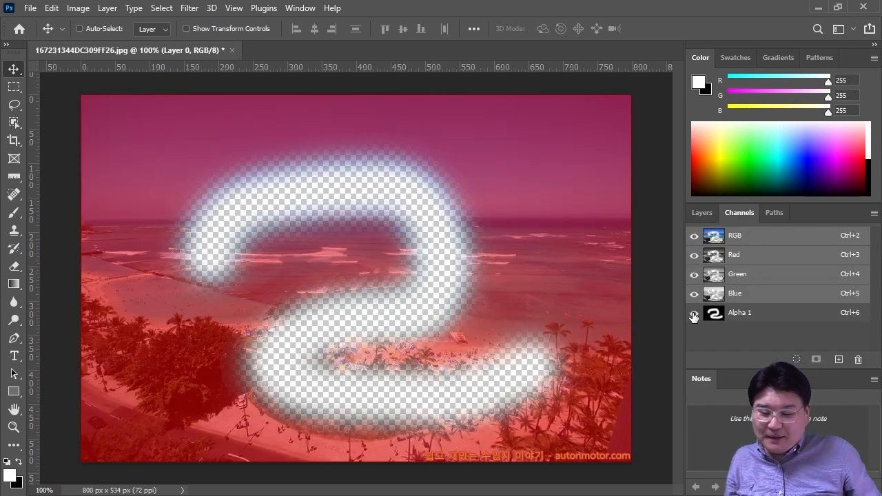
key("ctrl+6")
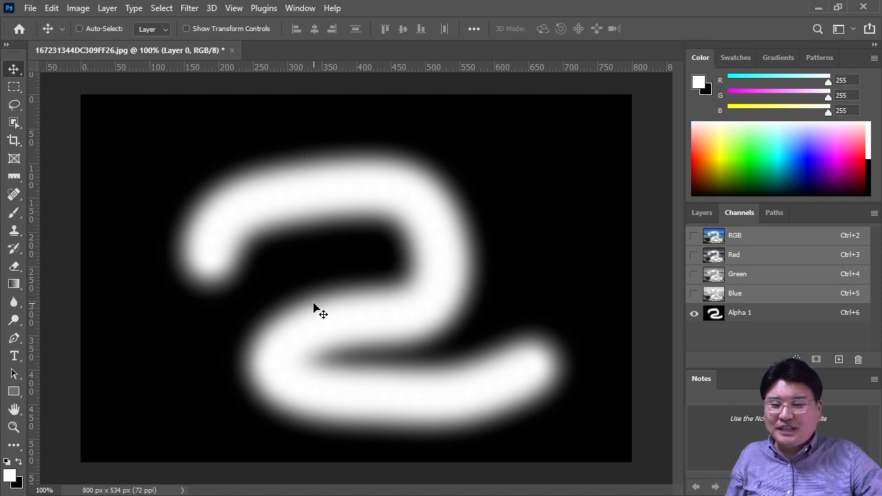
Load a new selection from Alpha 1 instead of the Layer 0 transparency
left_click(191, 9)
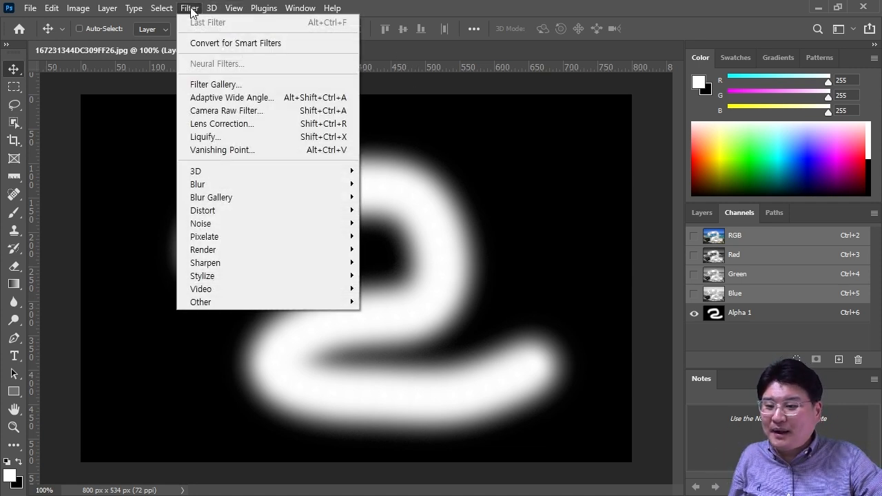
mouse_move(164, 13)
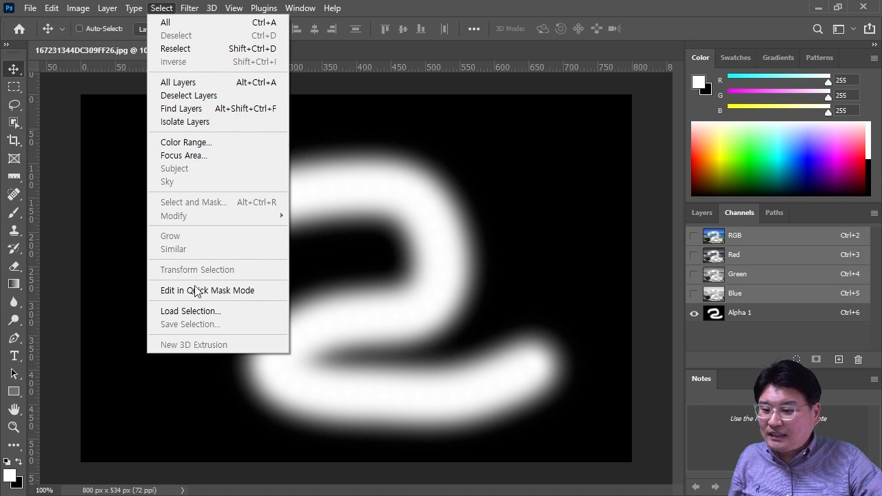
left_click(195, 312)
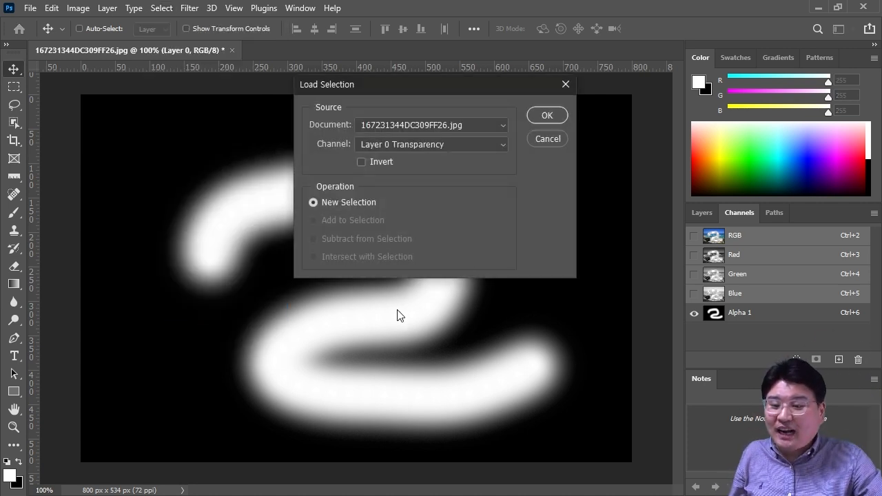
left_click(439, 144)
left_click(397, 181)
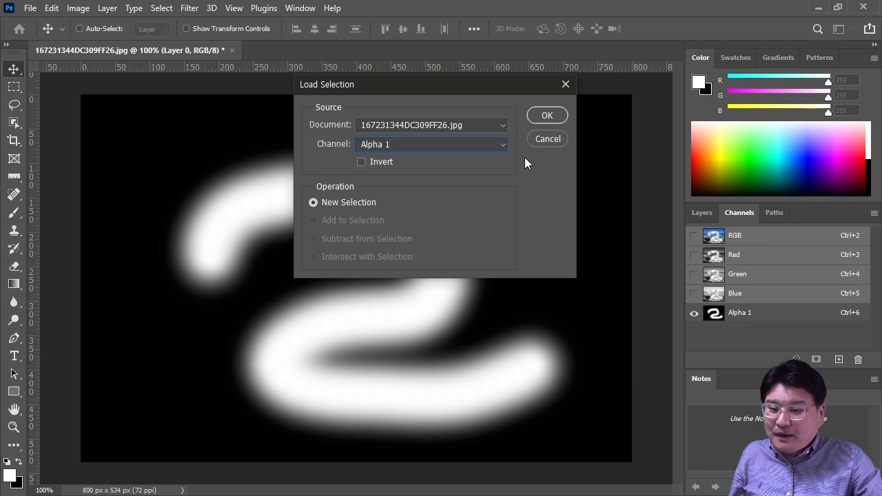
left_click(548, 116)
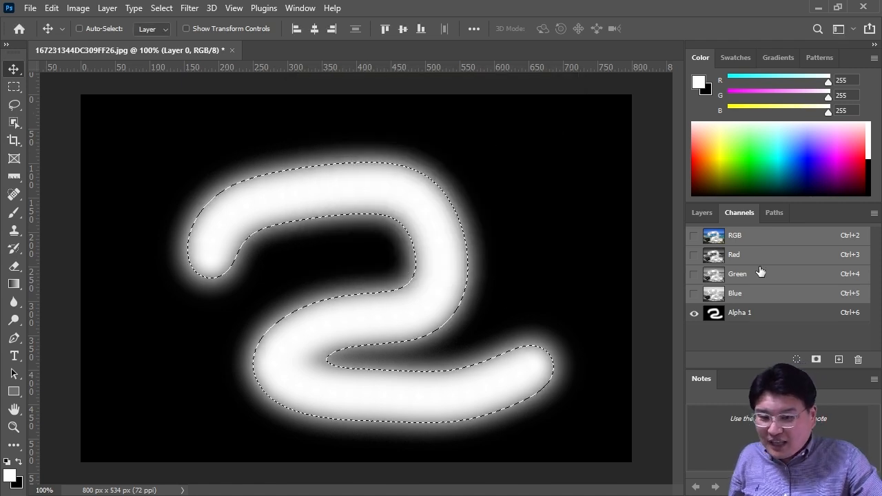
Return to Layer 0 to view the cut-out photo in color and clear the selection
left_click(696, 211)
left_click(754, 298)
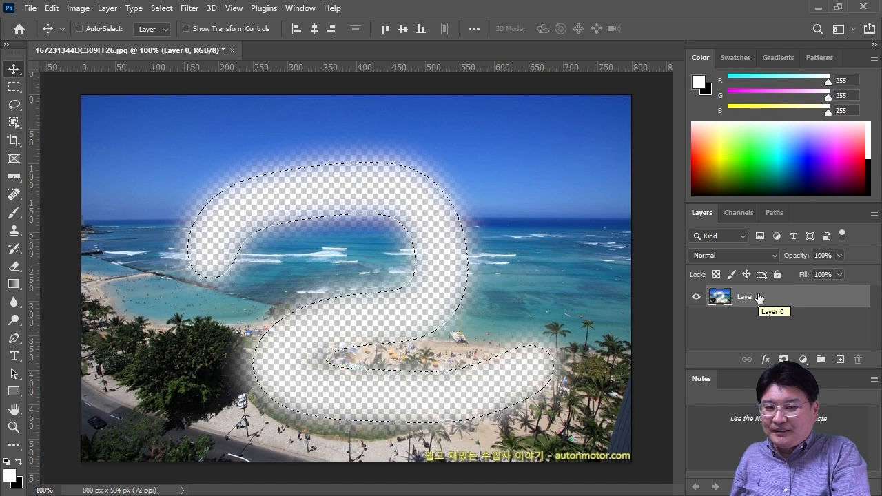
key("ctrl+d")
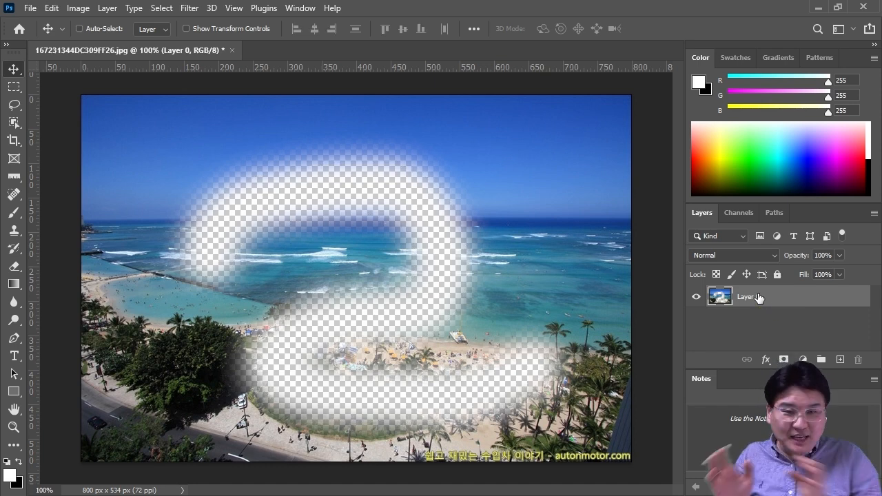